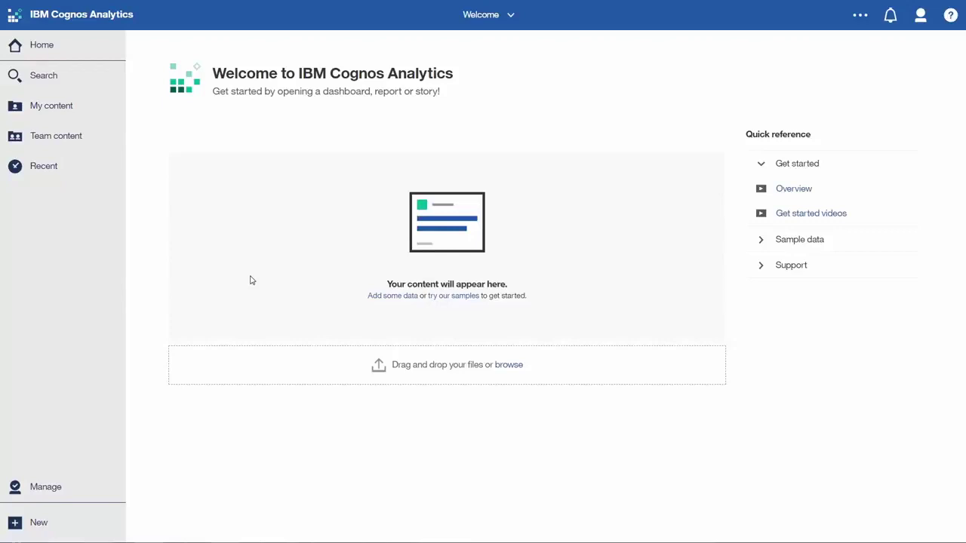
# Start a new URL entry in the Samples > URL links team folder and name it "Knowledge Center -- Create a URL"
pyautogui.click(66, 139)
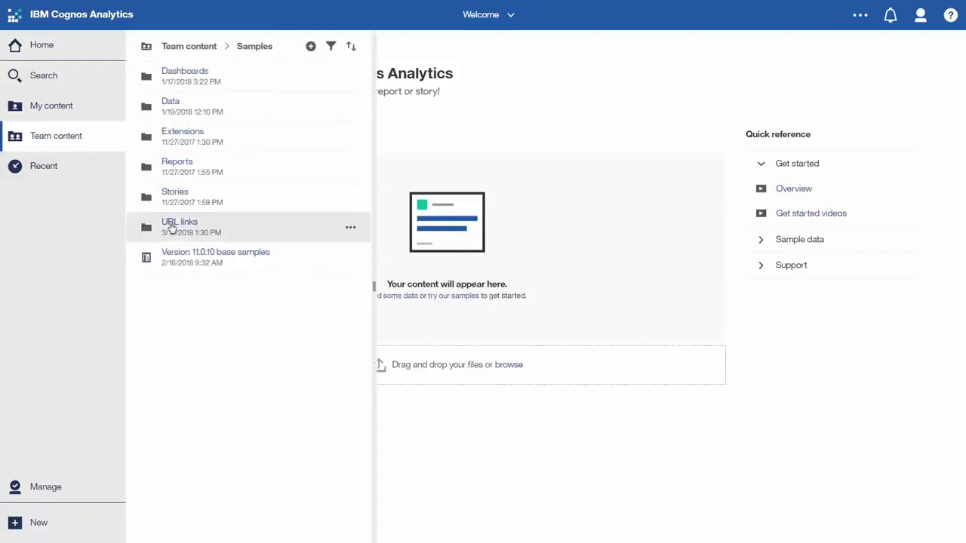
pyautogui.click(171, 227)
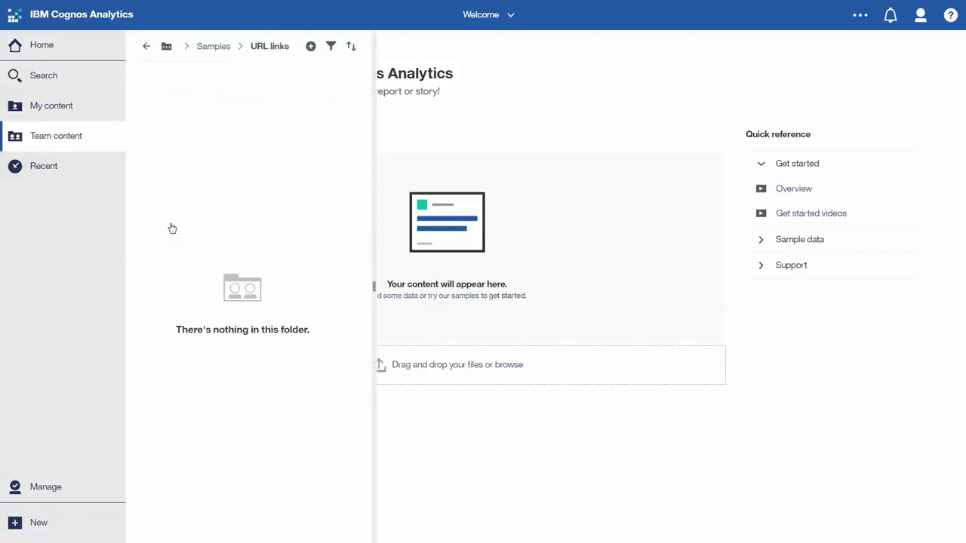
pyautogui.click(310, 47)
pyautogui.click(280, 109)
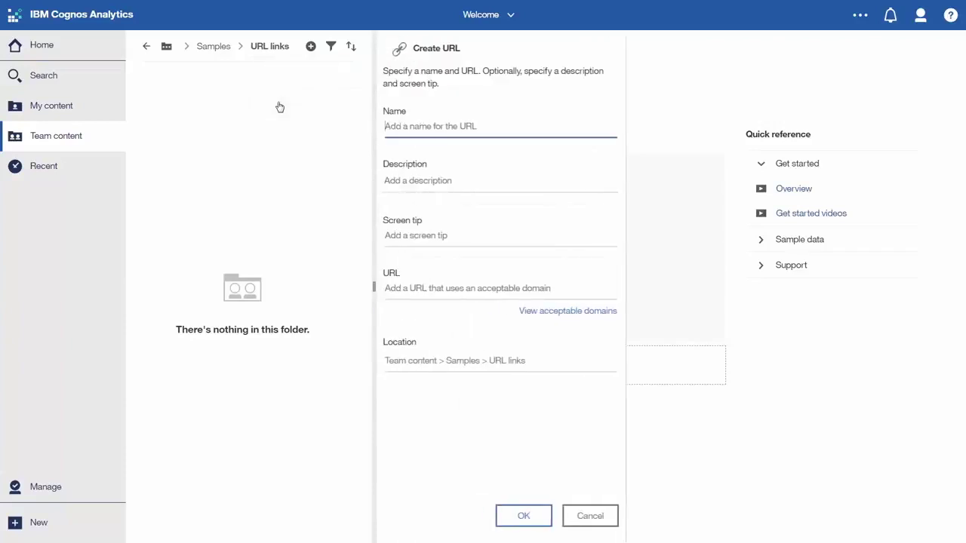
pyautogui.write('Knowledge Center -- Create a URL')
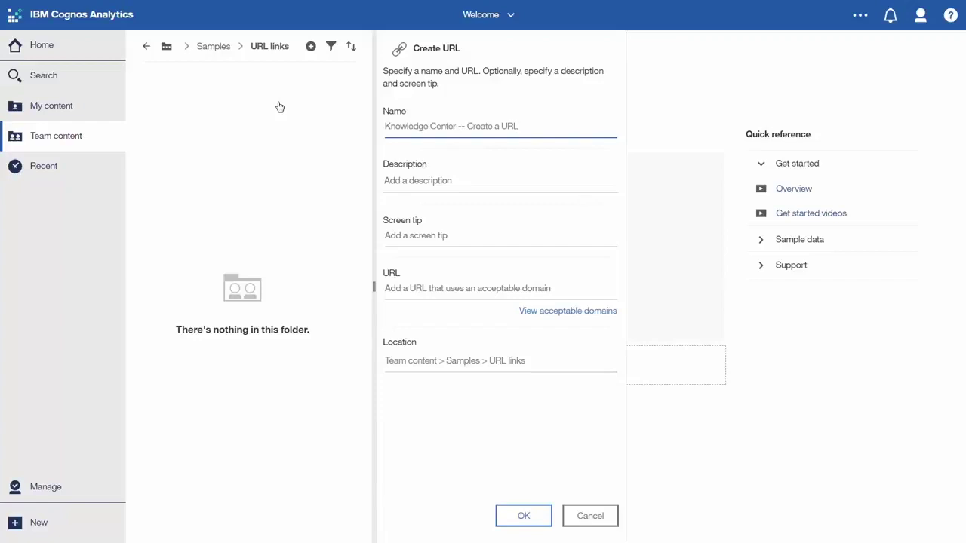
# Enter the ibm.com address ending in t_gtstd_create_url.html, check the acceptable domains, and create and open the URL entry
pyautogui.click(432, 292)
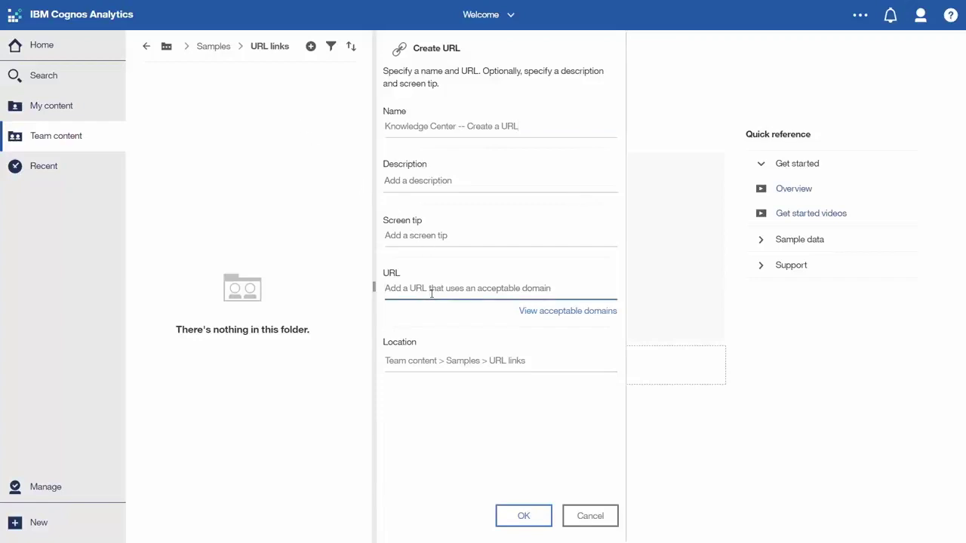
pyautogui.write('https://www.ibm.com/')
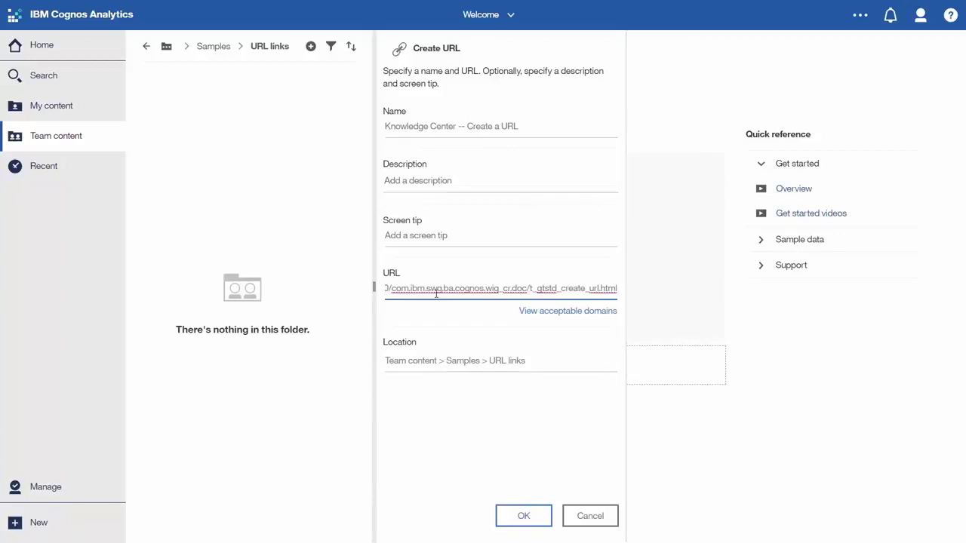
pyautogui.click(556, 314)
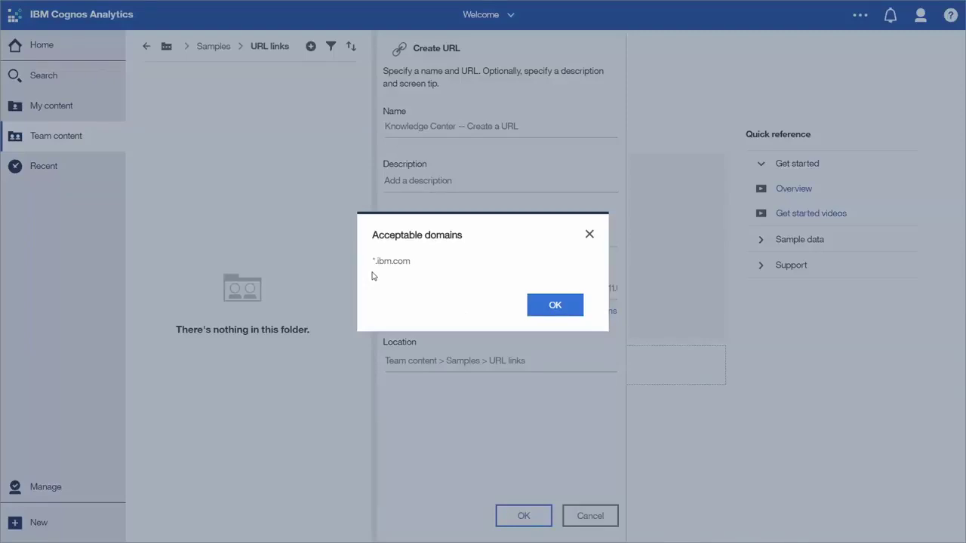
pyautogui.click(555, 313)
pyautogui.click(523, 516)
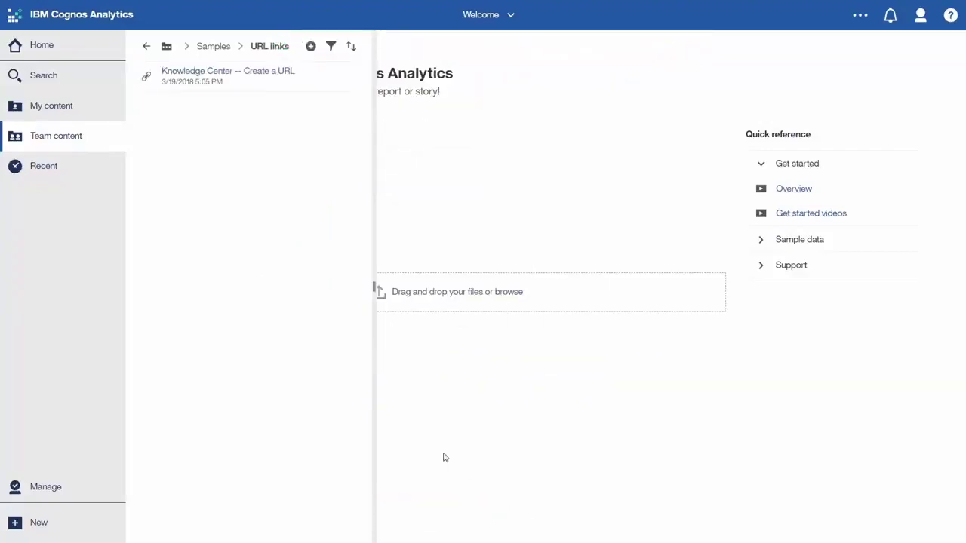
pyautogui.click(265, 73)
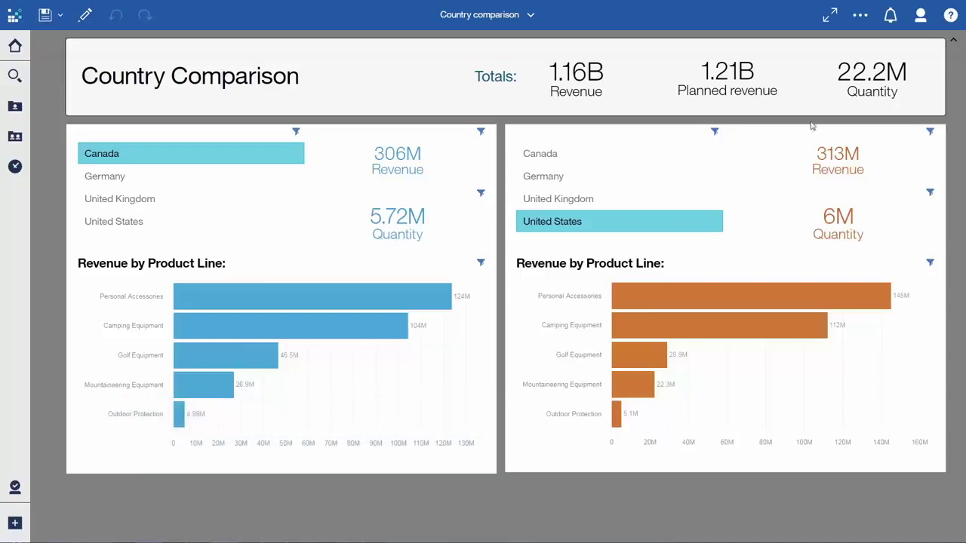
# Export the Country comparison dashboard to PDF with Letter page size and Landscape orientation
pyautogui.click(860, 16)
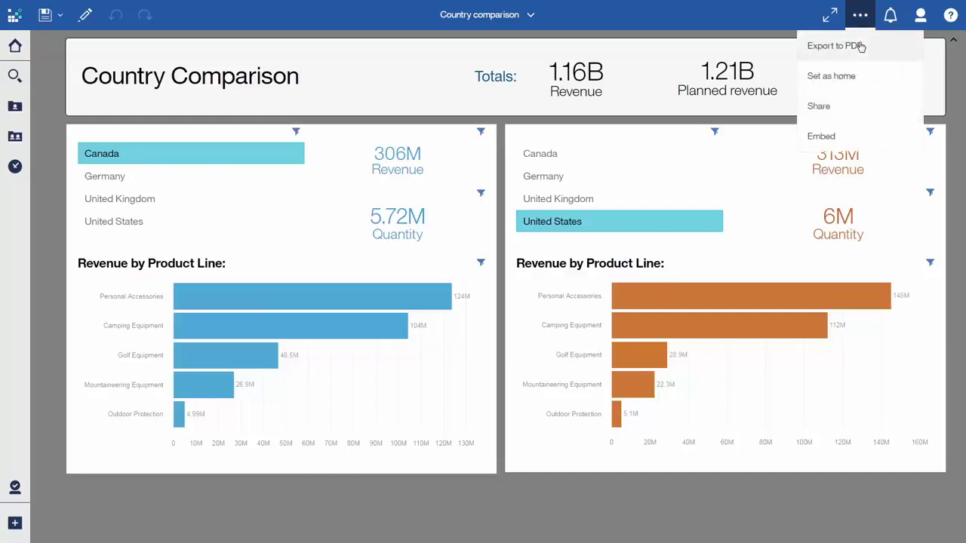
pyautogui.click(858, 48)
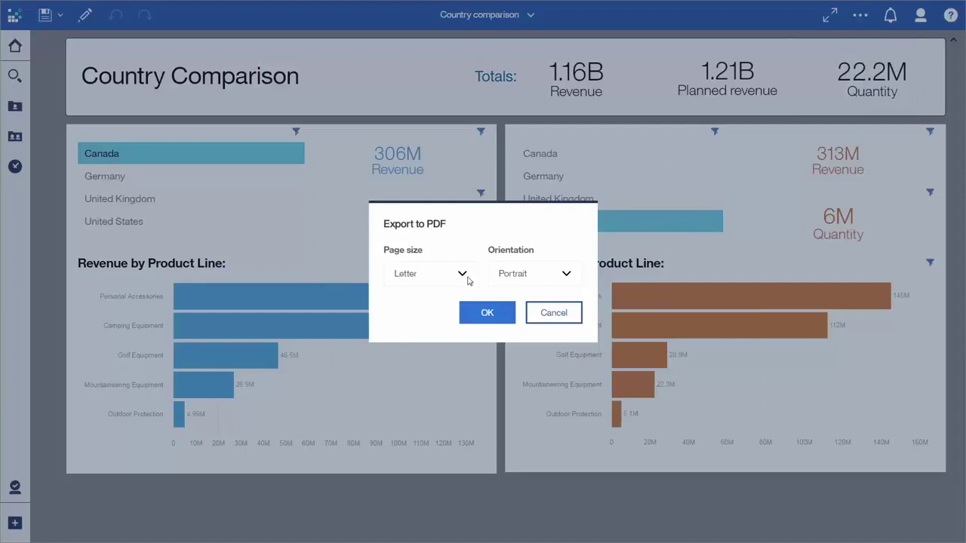
pyautogui.click(567, 276)
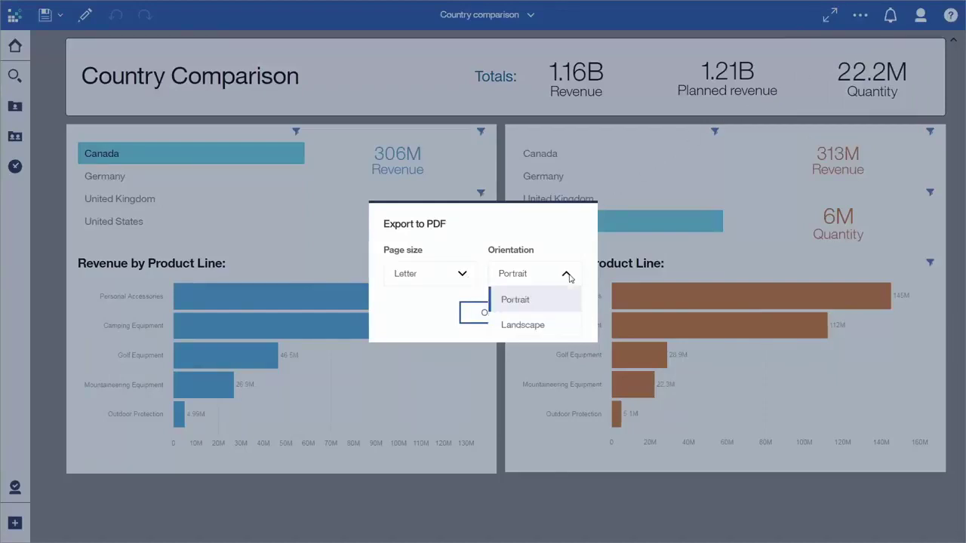
pyautogui.click(514, 325)
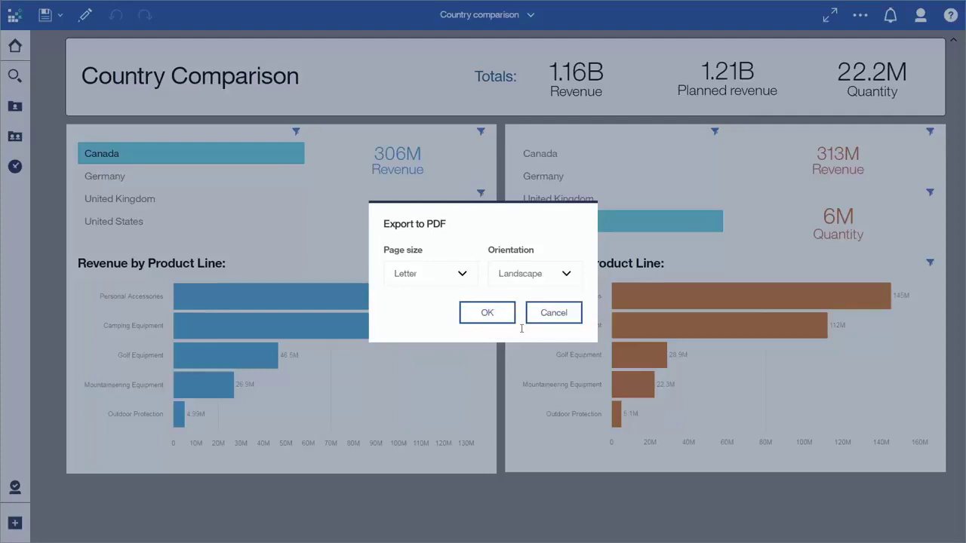
pyautogui.click(487, 313)
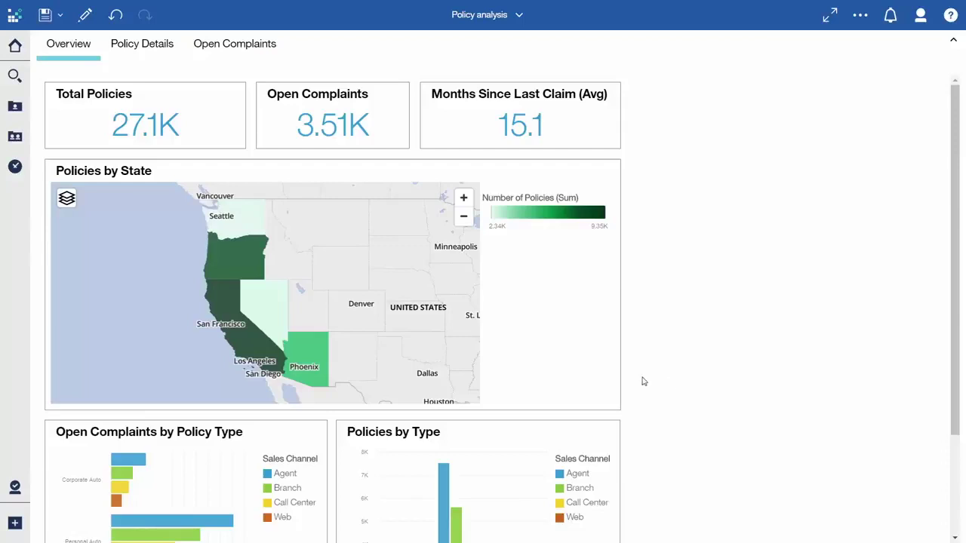
# Add a new drill-through to the Policies by State map, targeting the Customer lifetime value analysis report in Samples > Reports
pyautogui.click(84, 17)
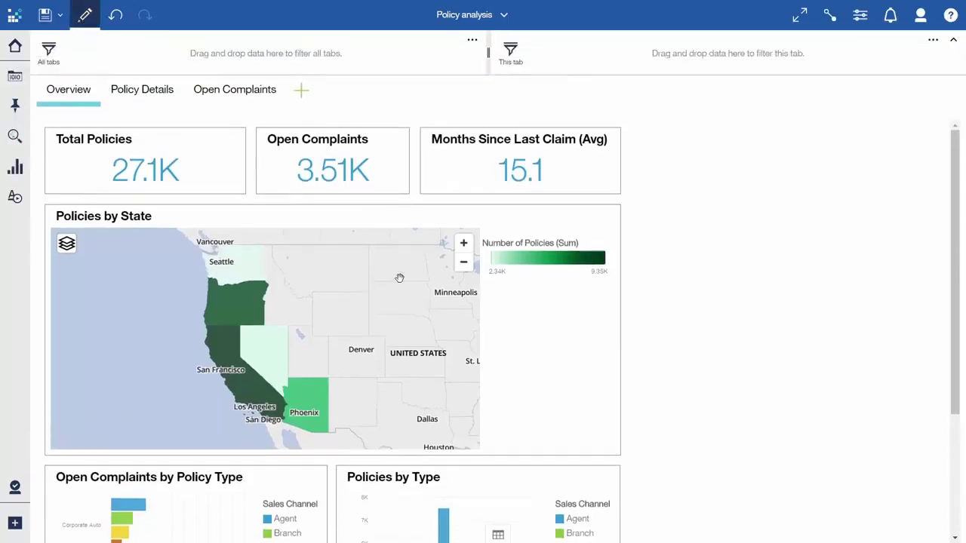
pyautogui.click(577, 417)
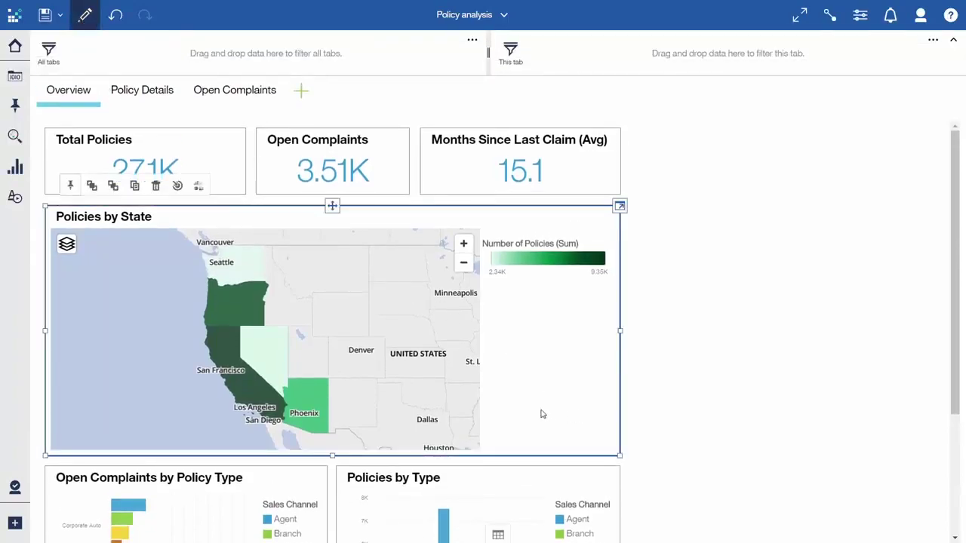
pyautogui.click(177, 185)
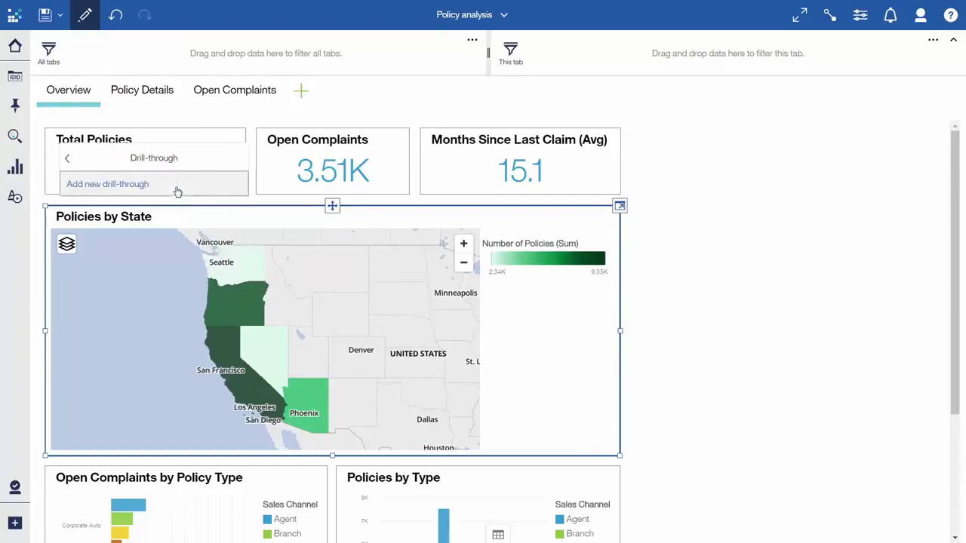
pyautogui.click(133, 187)
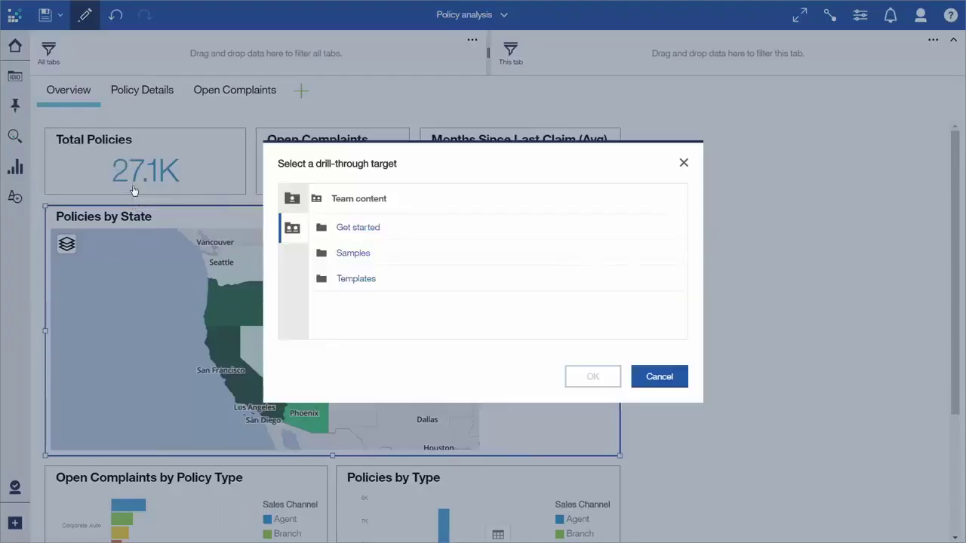
pyautogui.click(362, 261)
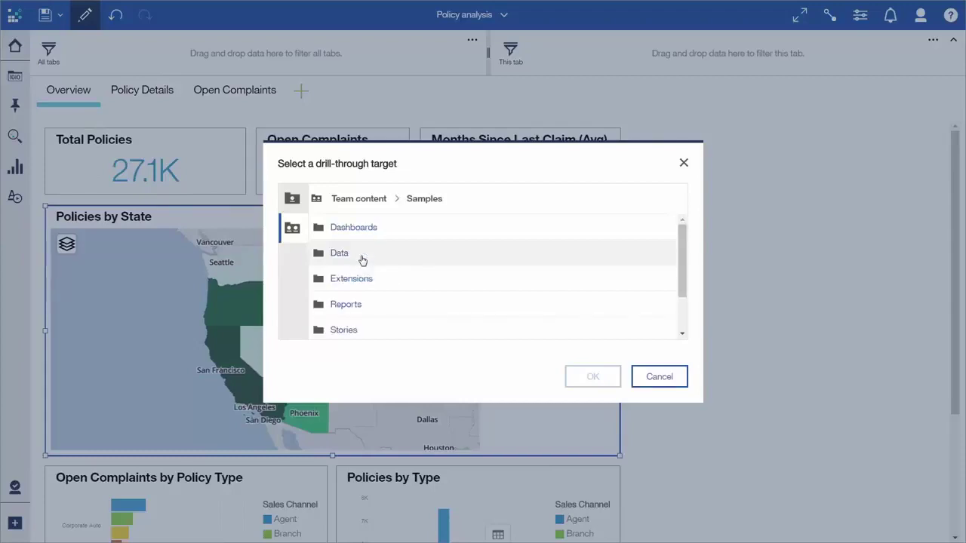
pyautogui.click(359, 308)
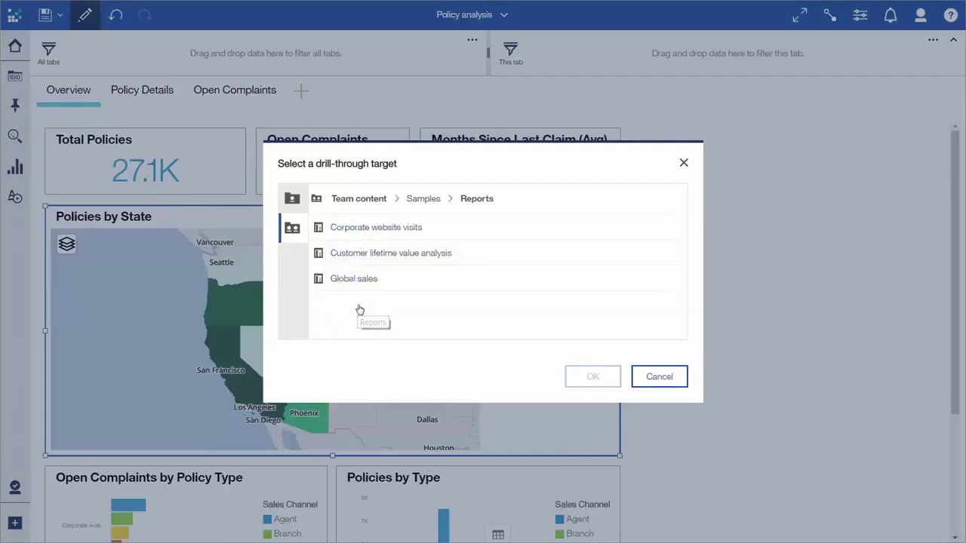
pyautogui.click(384, 257)
pyautogui.click(593, 377)
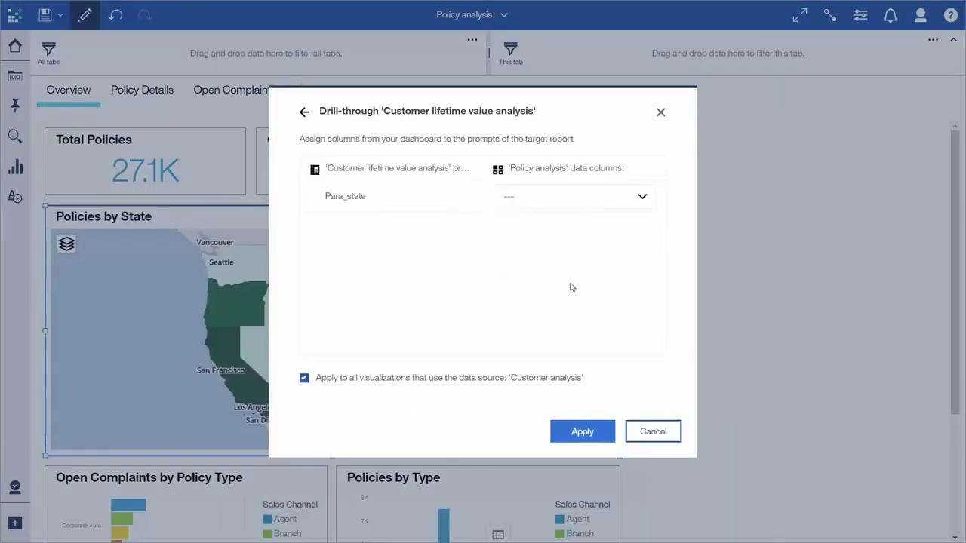
# Assign the State data column to the Para_state prompt and apply the drill-through definition
pyautogui.click(642, 196)
pyautogui.moveTo(649, 233); pyautogui.dragTo(649, 299)
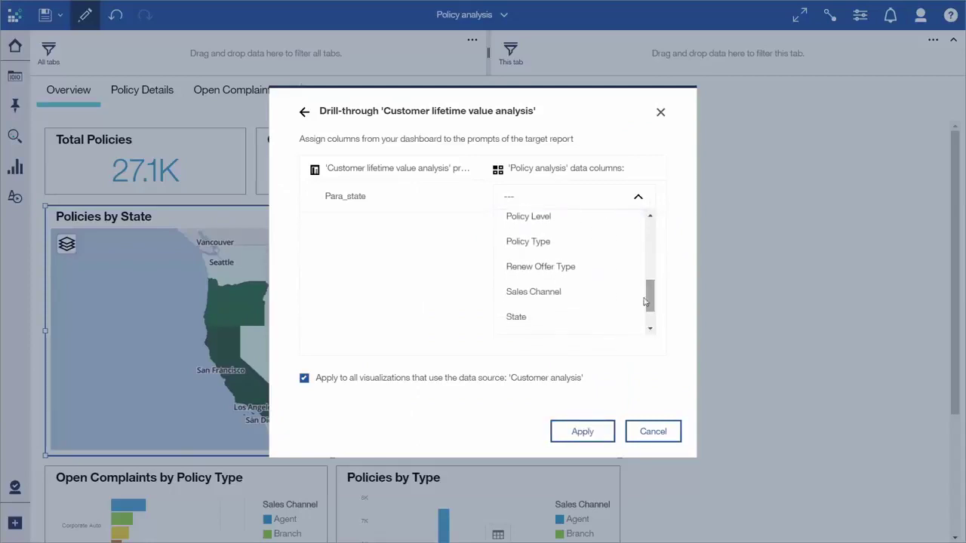
pyautogui.click(531, 320)
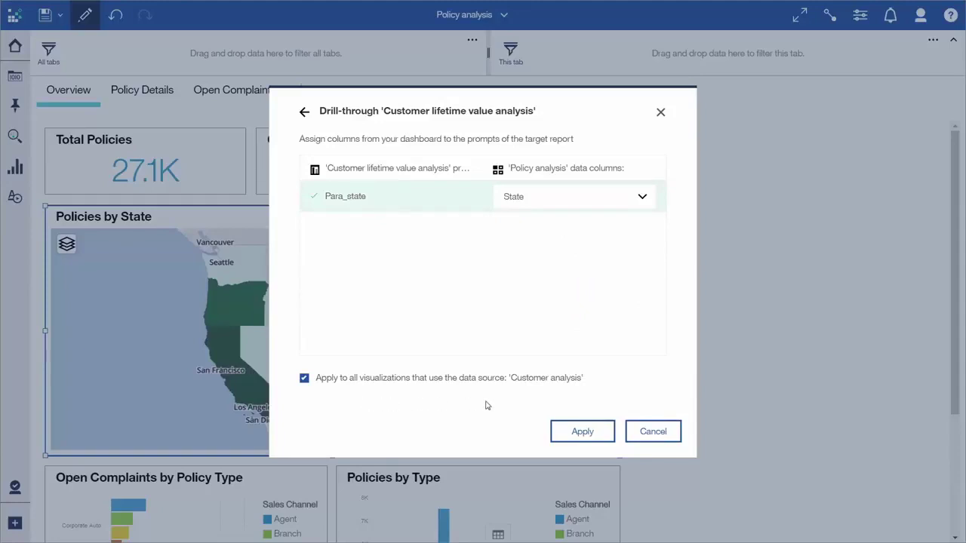
pyautogui.click(582, 436)
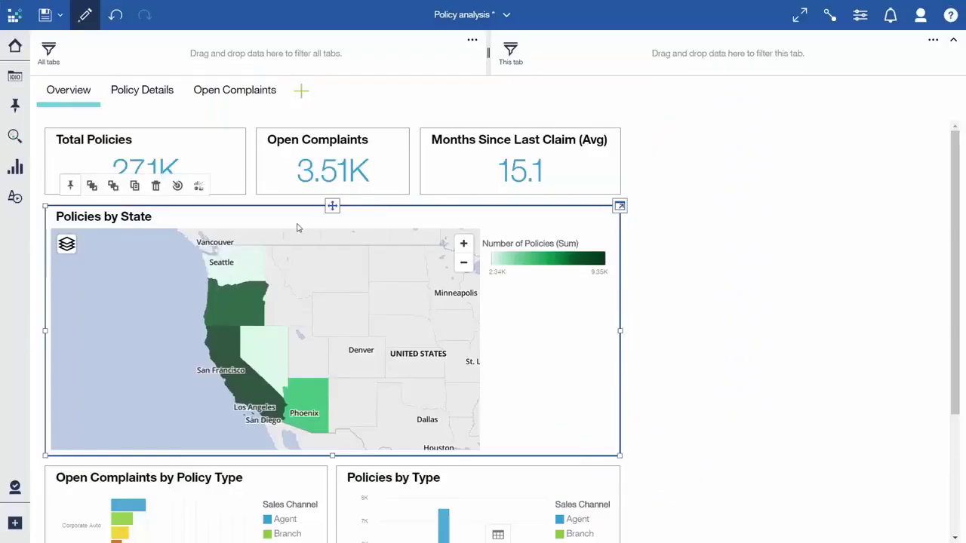
# Review the drill-through definitions of the Policies by State map and close them without changes
pyautogui.click(178, 187)
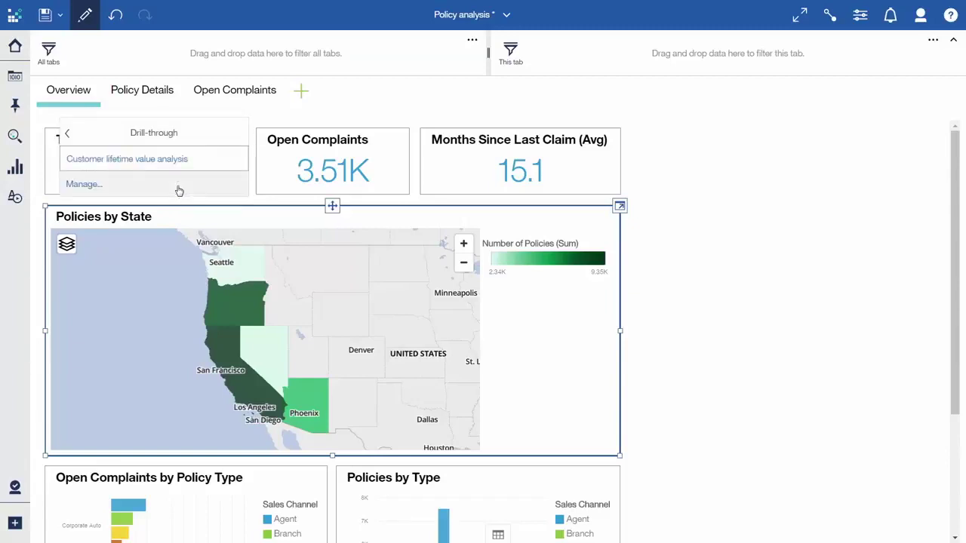
pyautogui.click(86, 185)
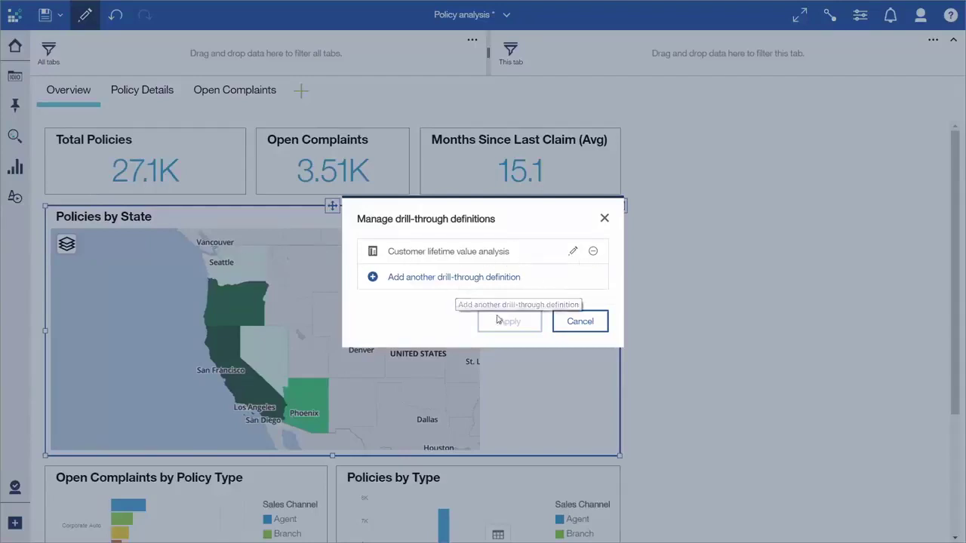
pyautogui.click(577, 324)
# Save the Policy analysis dashboard and, outside edit mode, drill through from Arizona on the map to the target report
pyautogui.click(45, 16)
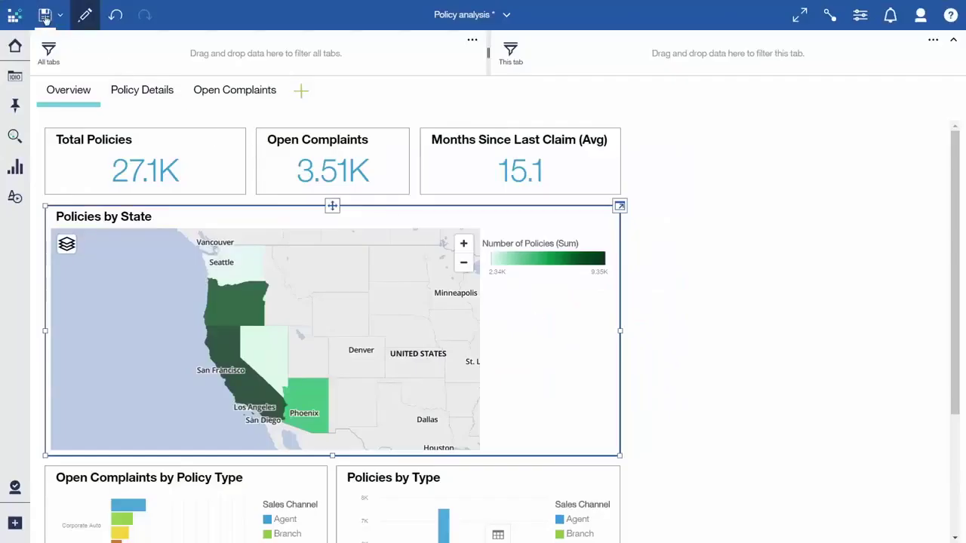
pyautogui.click(85, 17)
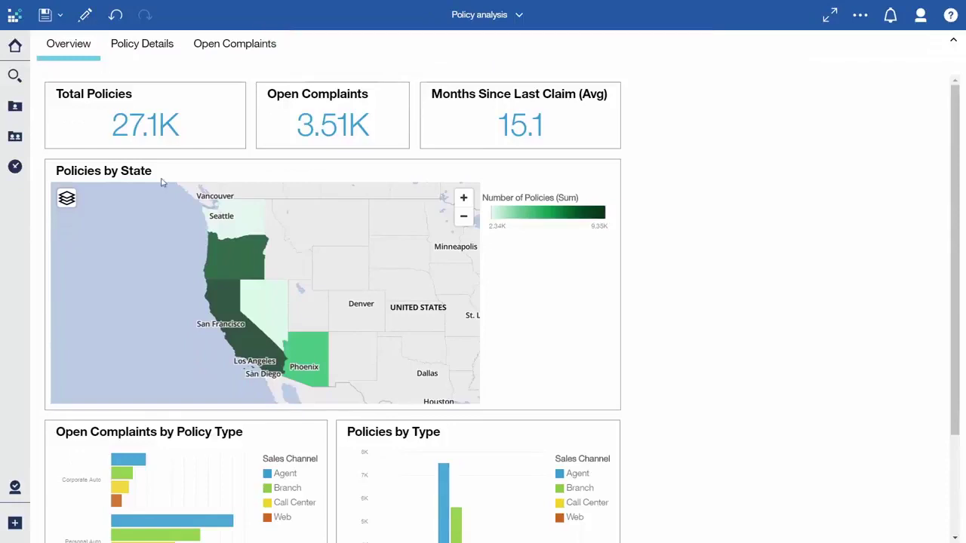
pyautogui.click(306, 354)
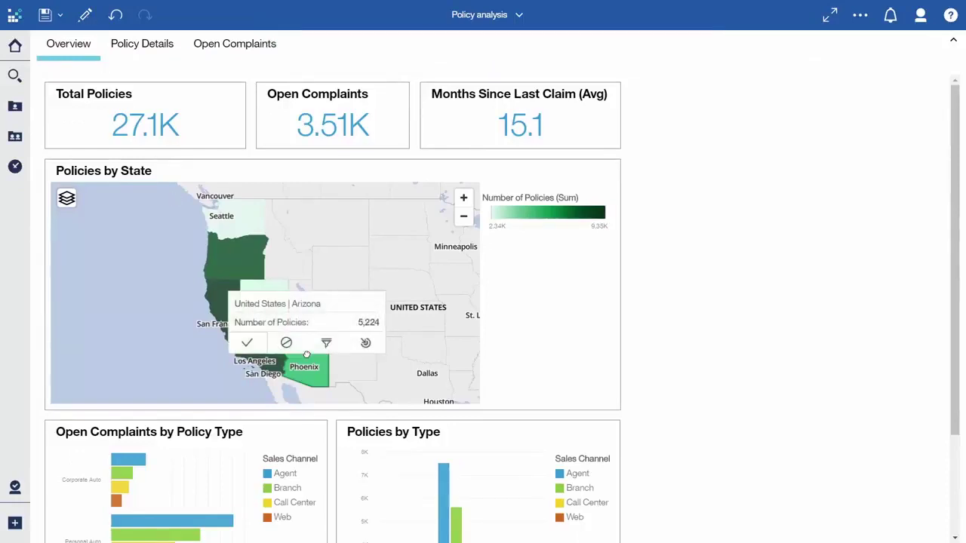
pyautogui.click(366, 344)
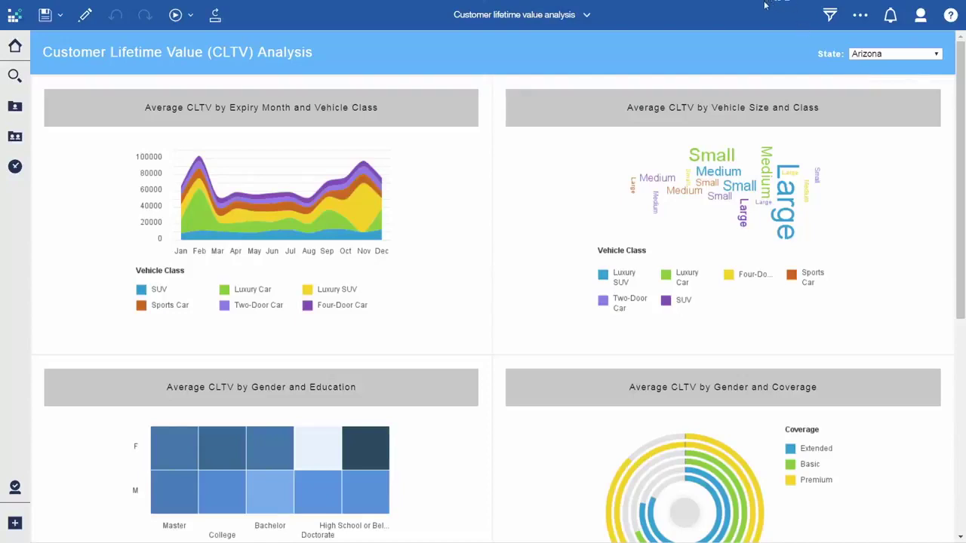
# Return to the Policy analysis dashboard, filter it by Washington on the map, and drill through from the Total Policies visualization
pyautogui.click(587, 17)
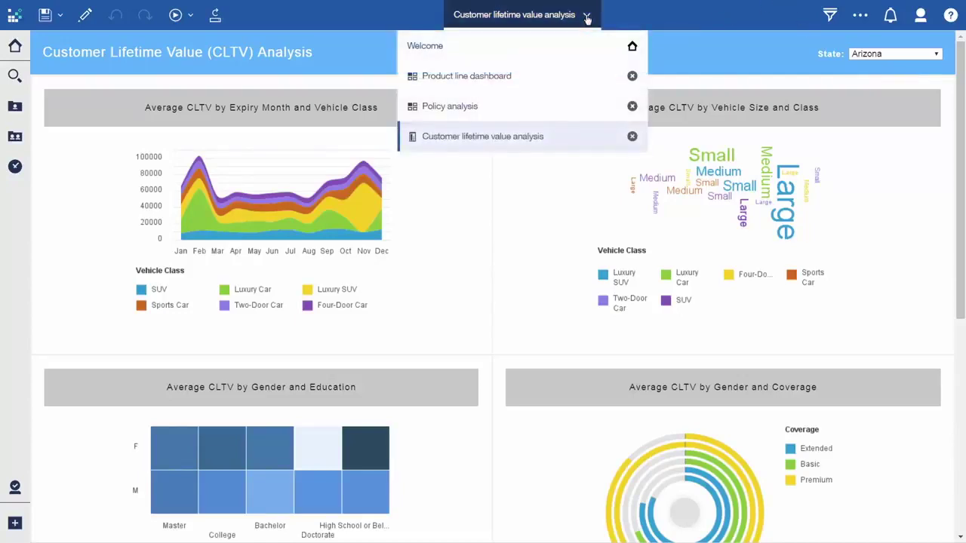
pyautogui.click(474, 108)
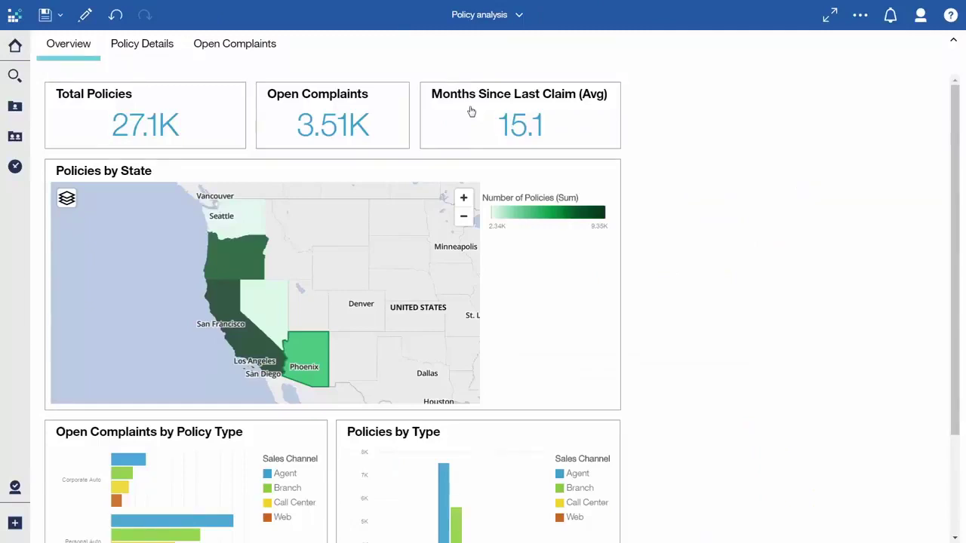
pyautogui.click(251, 221)
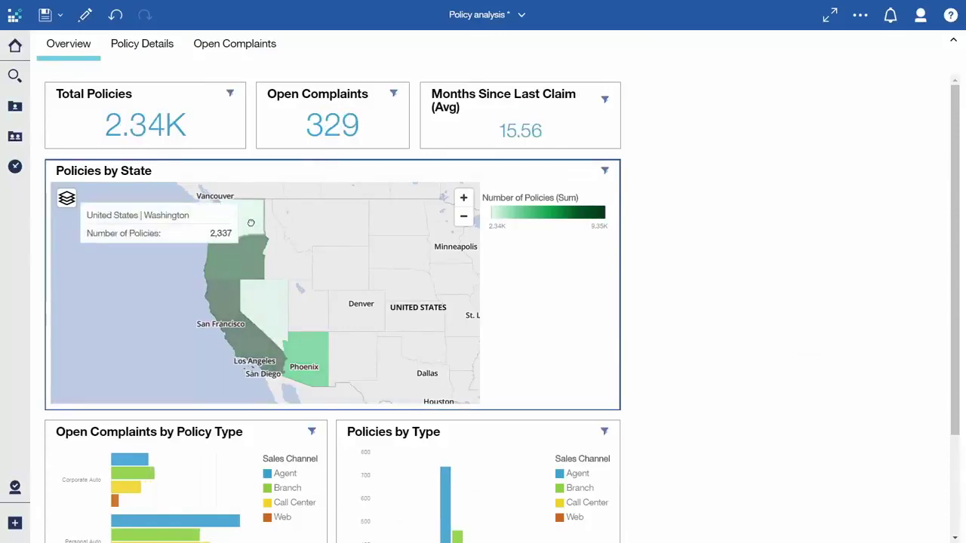
pyautogui.click(236, 128)
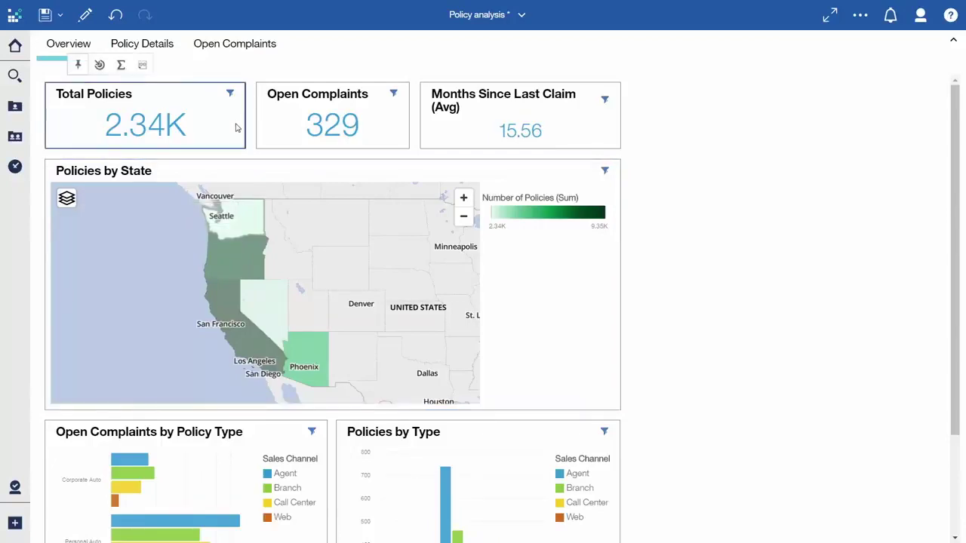
pyautogui.click(99, 65)
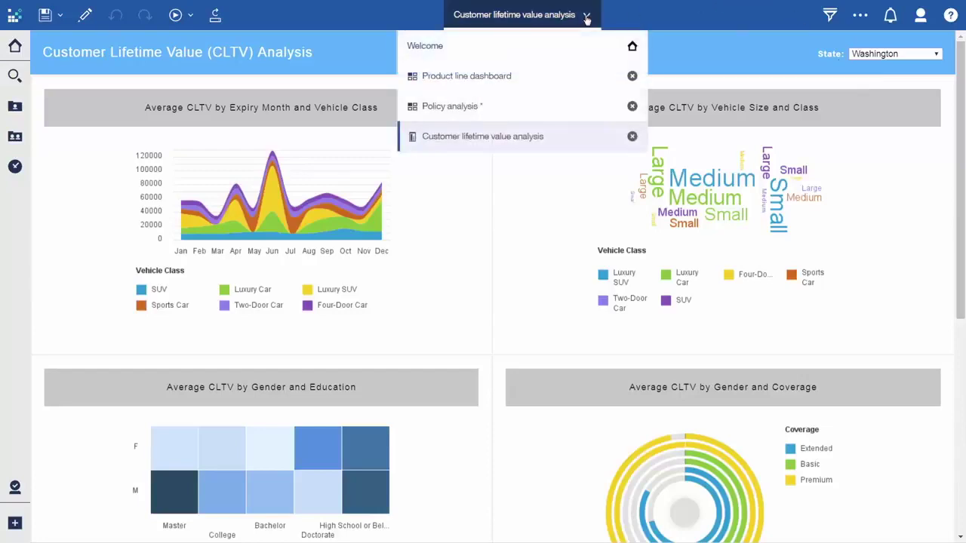
# Open the Product line dashboard for editing and add Order method type from Sample File Go Sales Xls as a filter for the Overview tab only
pyautogui.click(511, 82)
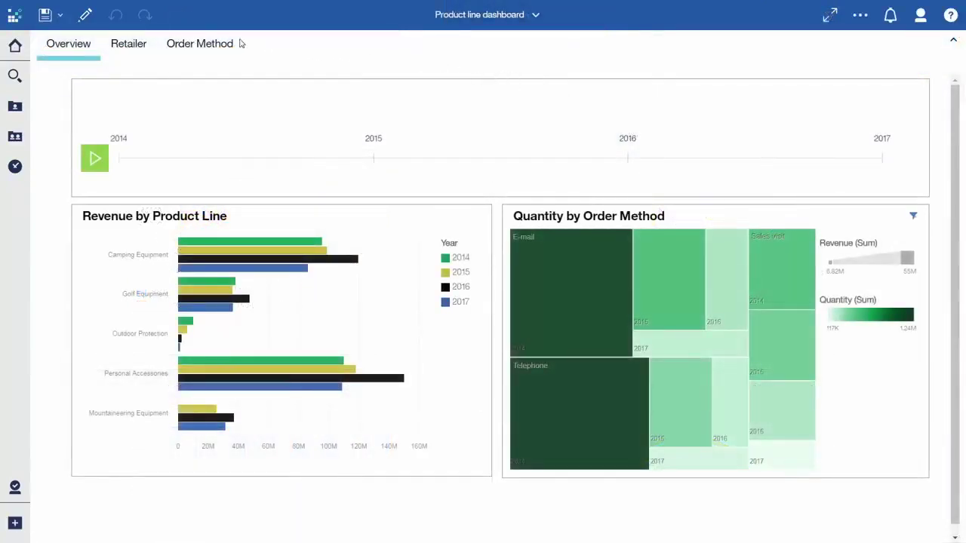
pyautogui.click(83, 18)
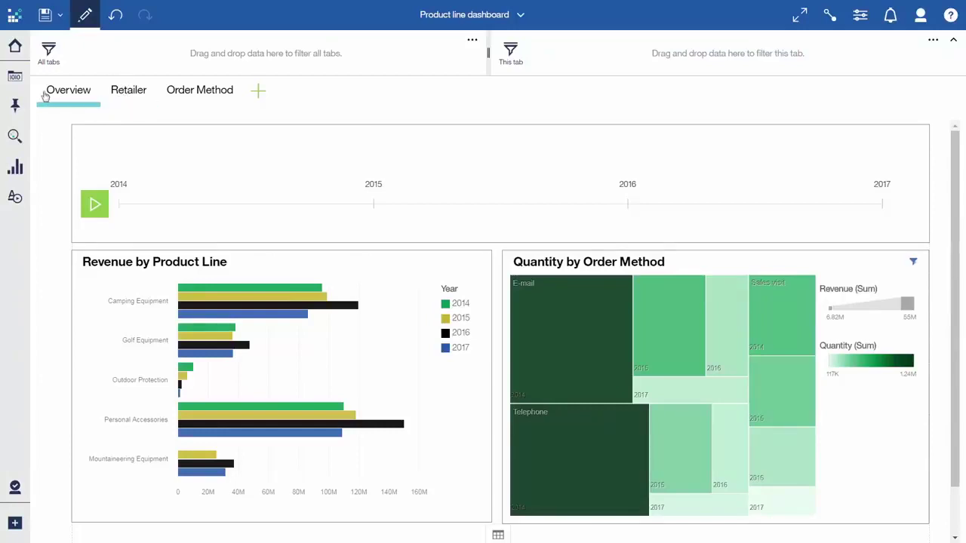
pyautogui.click(16, 78)
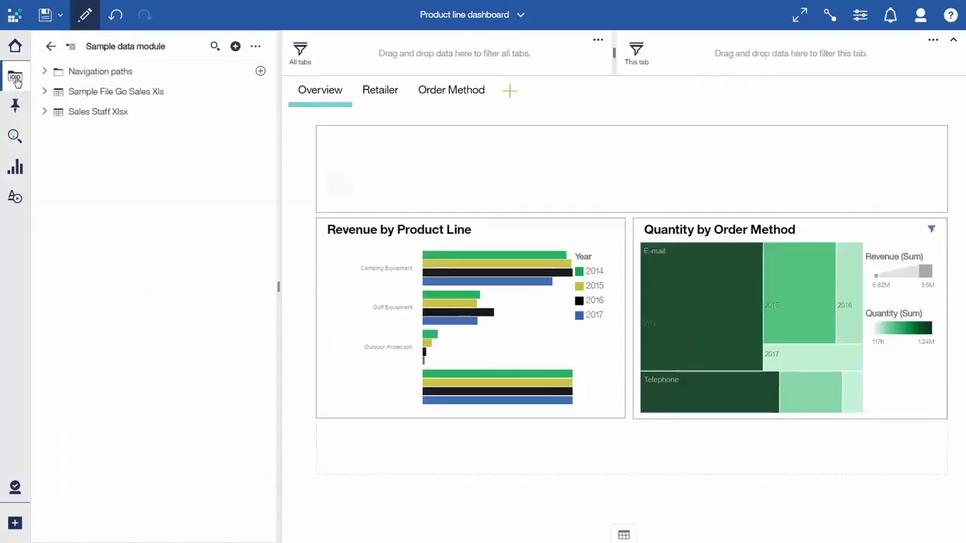
pyautogui.click(72, 92)
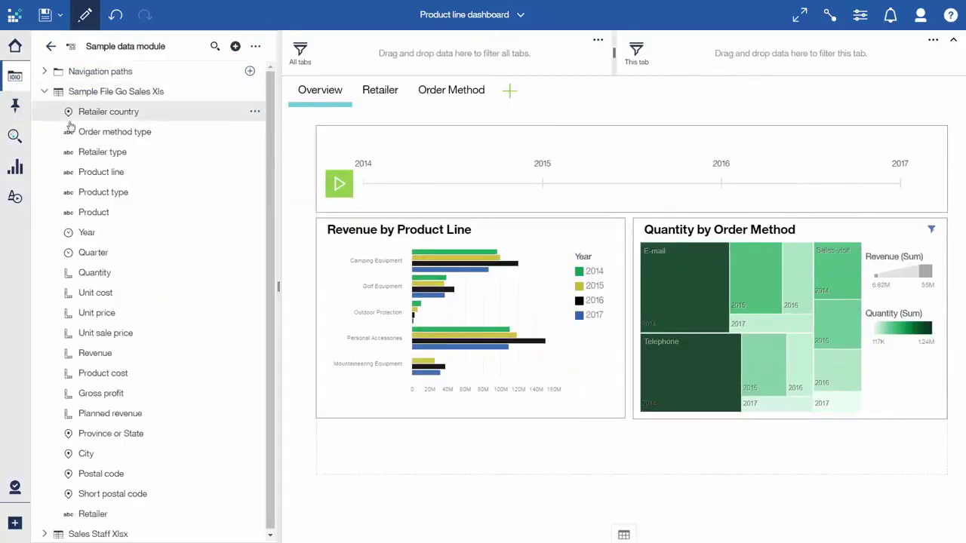
pyautogui.moveTo(98, 136); pyautogui.dragTo(713, 55)
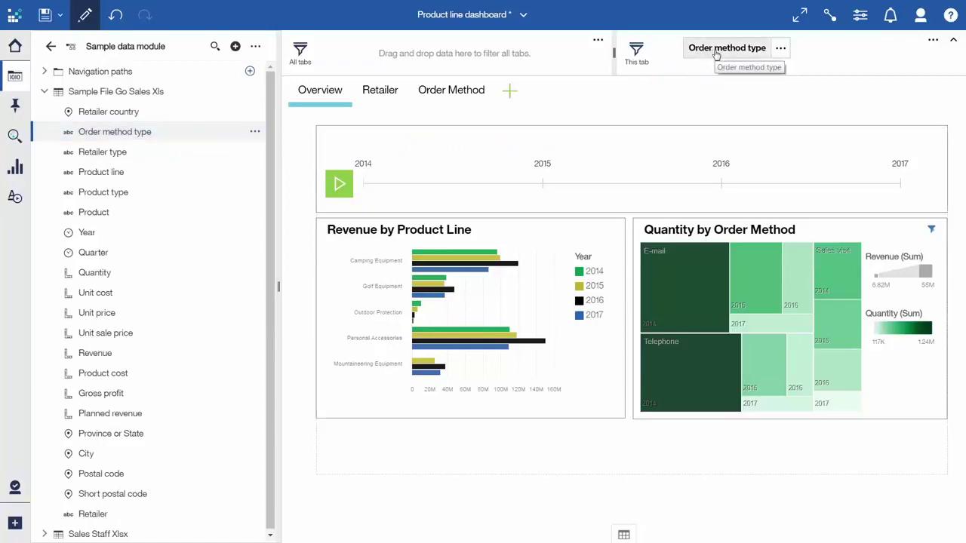
# Limit the Order method type filter to E-mail, Sales visit and Web
pyautogui.click(717, 53)
pyautogui.click(709, 137)
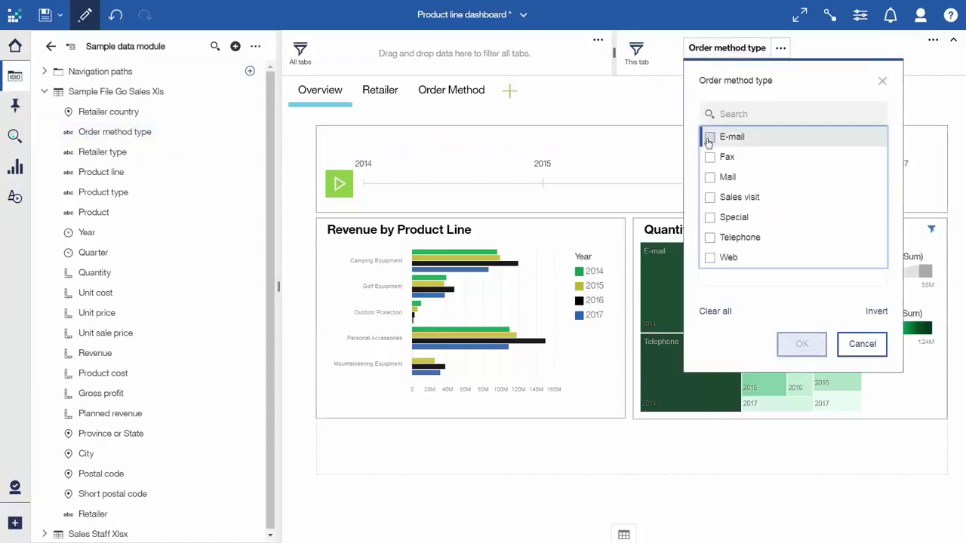
pyautogui.click(709, 197)
pyautogui.click(709, 257)
pyautogui.click(798, 348)
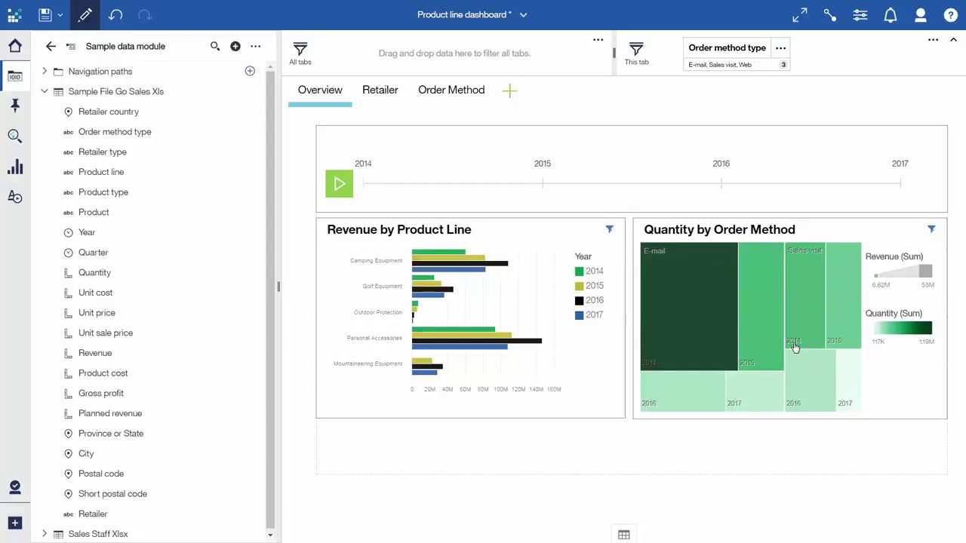
# Add a drill-through to the Revenue by Product Line chart, targeting the Global sales report in Team content > Samples > Reports
pyautogui.click(606, 406)
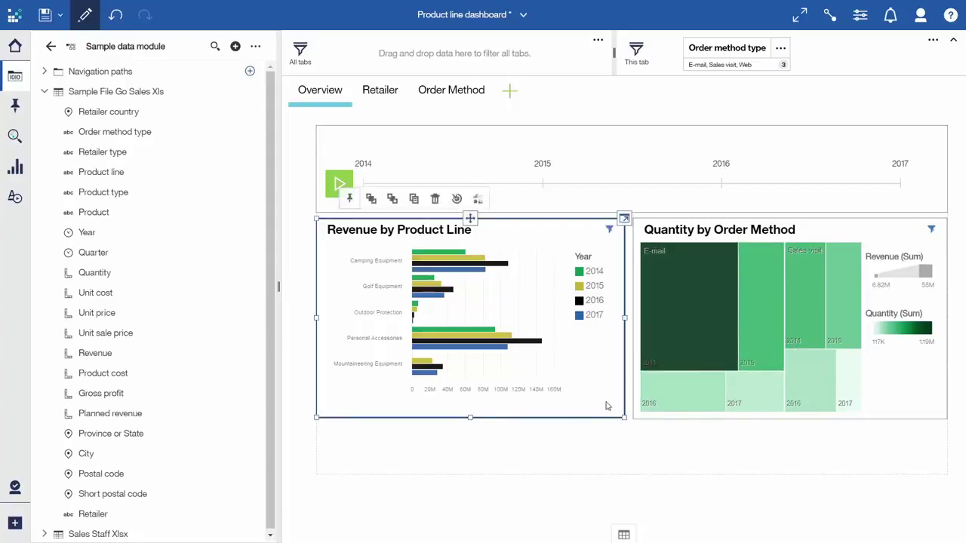
pyautogui.click(455, 200)
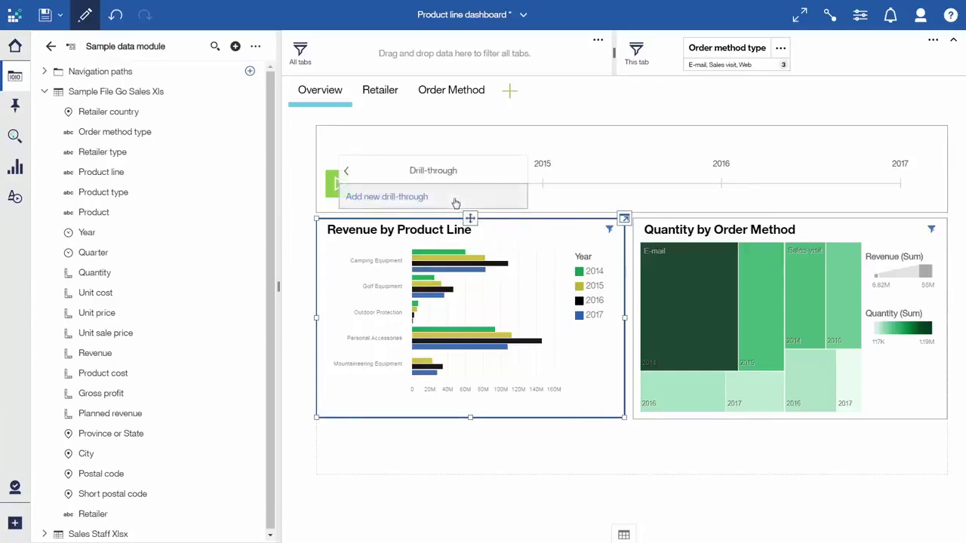
pyautogui.click(406, 200)
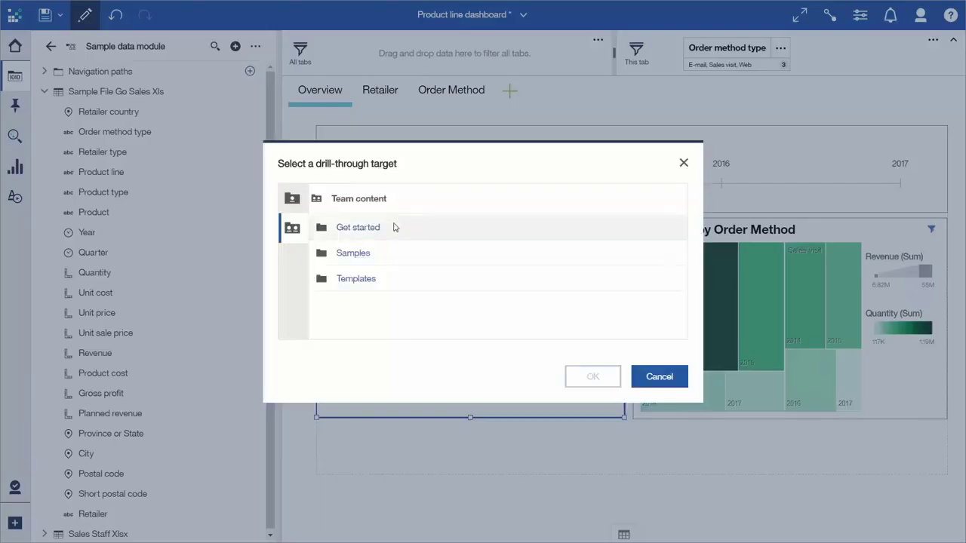
pyautogui.click(360, 253)
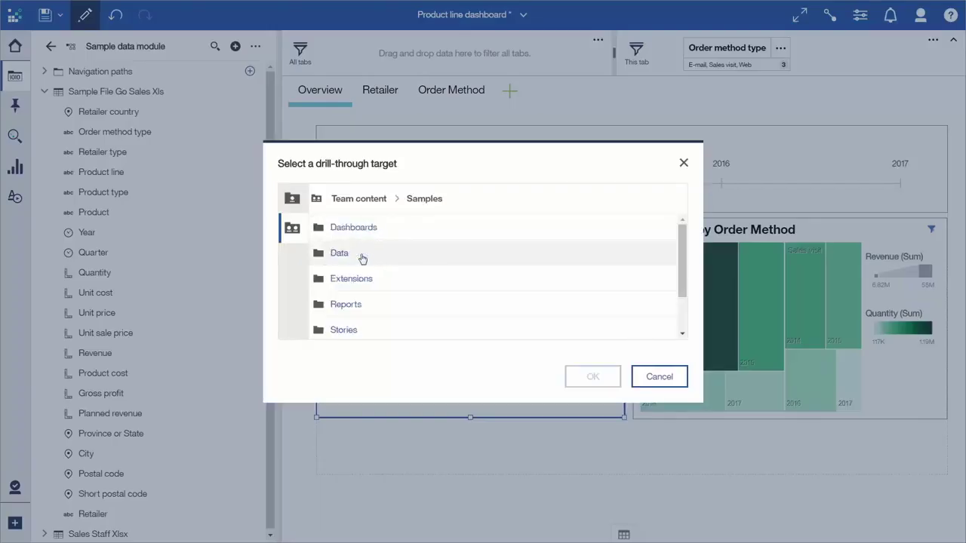
pyautogui.click(354, 304)
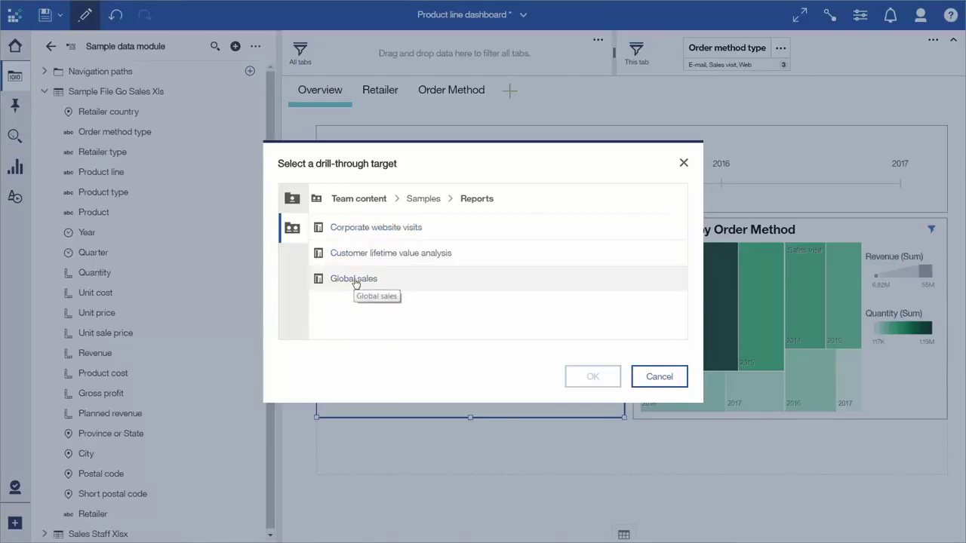
pyautogui.click(354, 280)
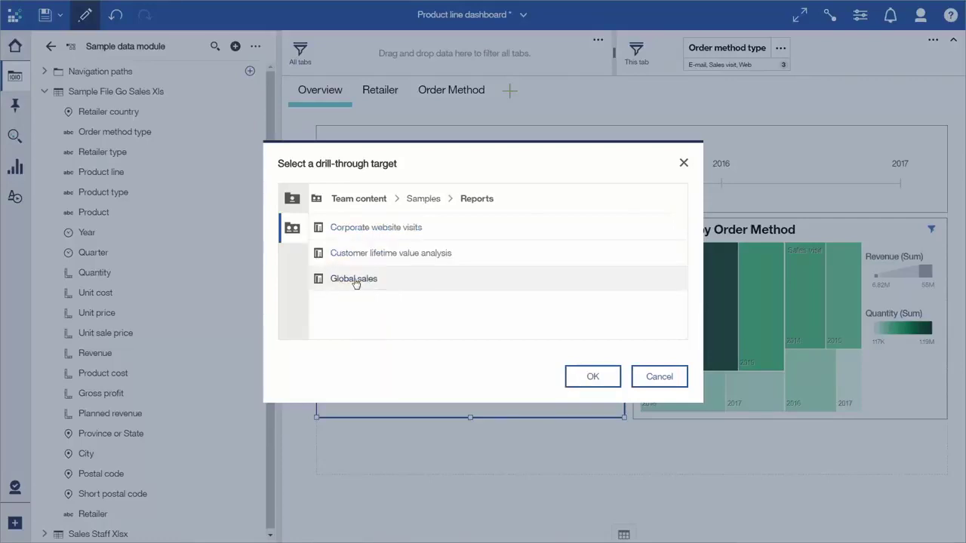
pyautogui.click(592, 377)
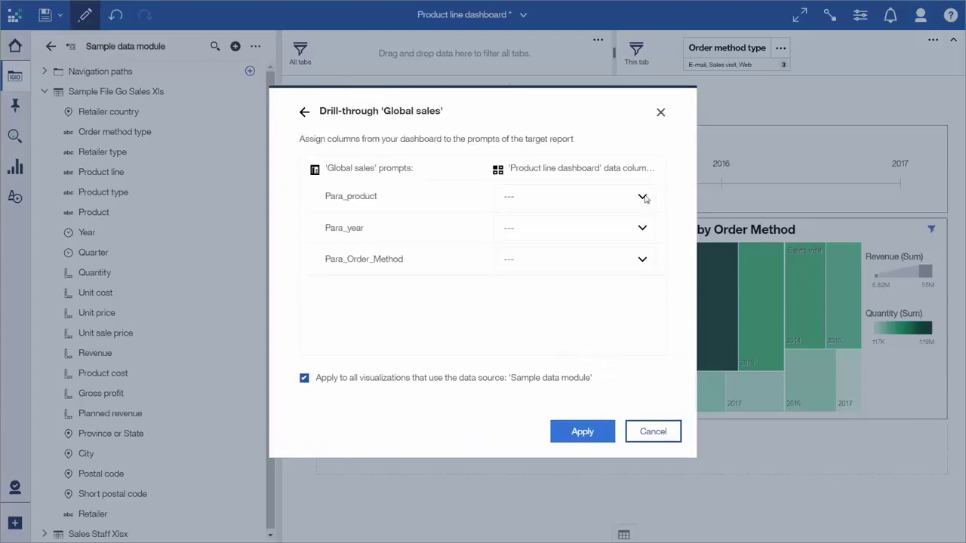
# Assign the Product line data column to the Para_product prompt and the Year column to Para_year
pyautogui.click(643, 197)
pyautogui.click(560, 302)
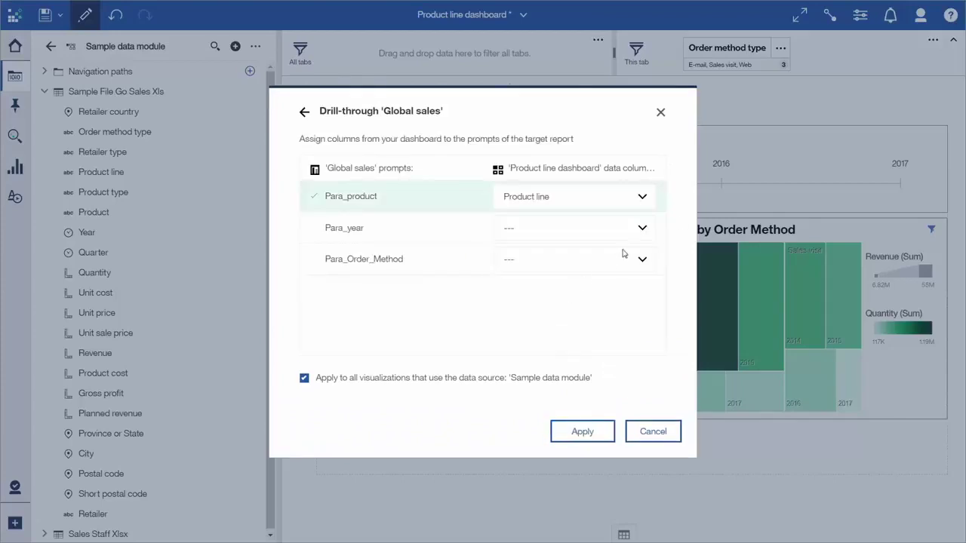
pyautogui.click(642, 228)
pyautogui.moveTo(638, 243); pyautogui.dragTo(642, 313)
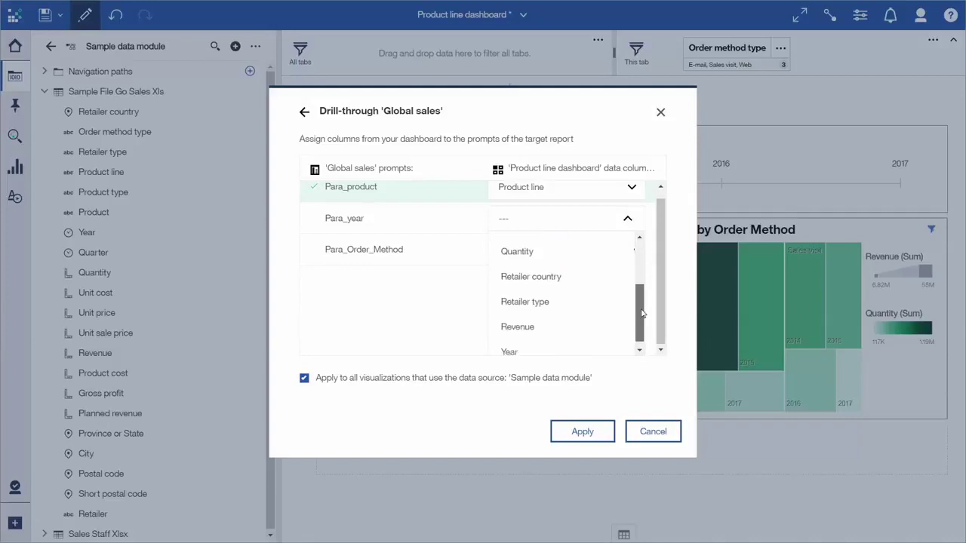
pyautogui.click(517, 349)
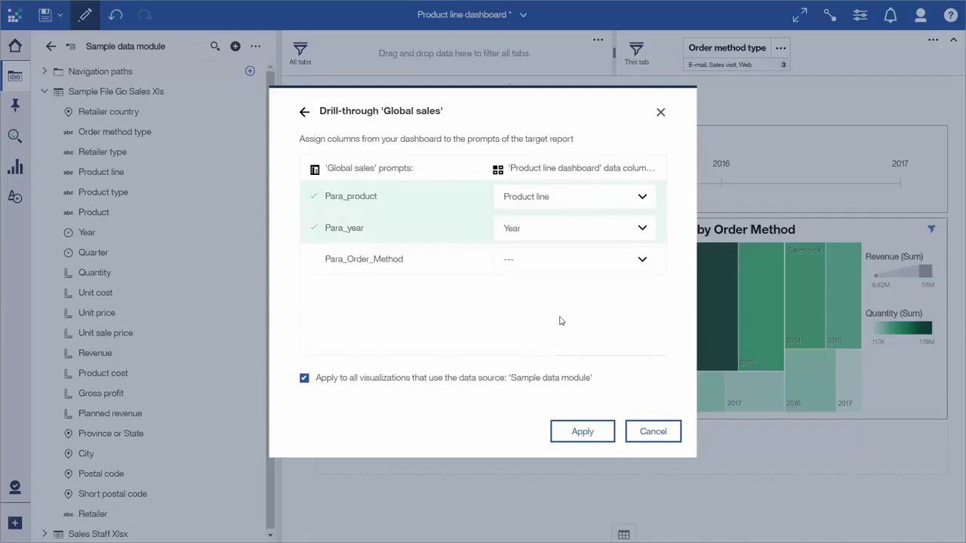
# Assign Order method type to Para_Order_Method and apply the drill-through without extending it to all visualizations that use the data source
pyautogui.click(642, 260)
pyautogui.click(562, 270)
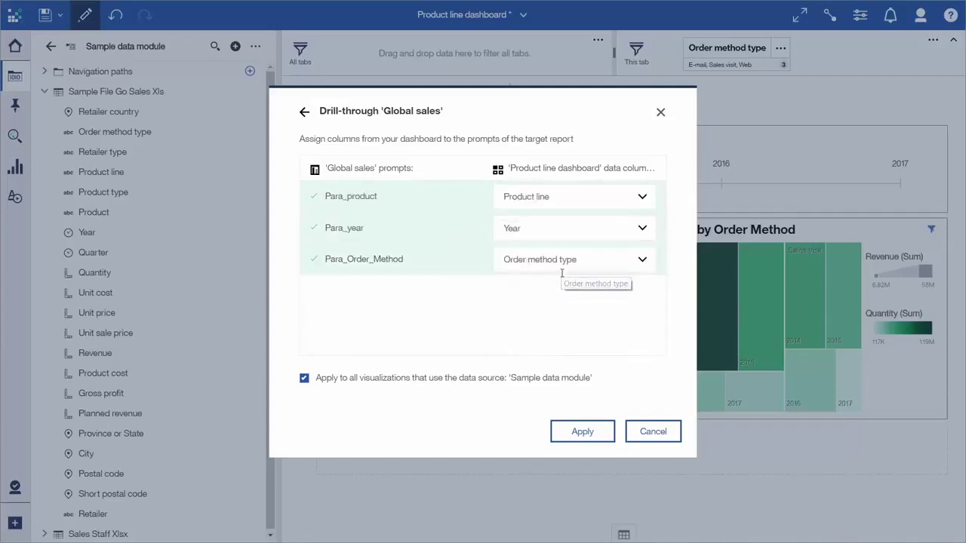
pyautogui.click(304, 381)
pyautogui.click(585, 431)
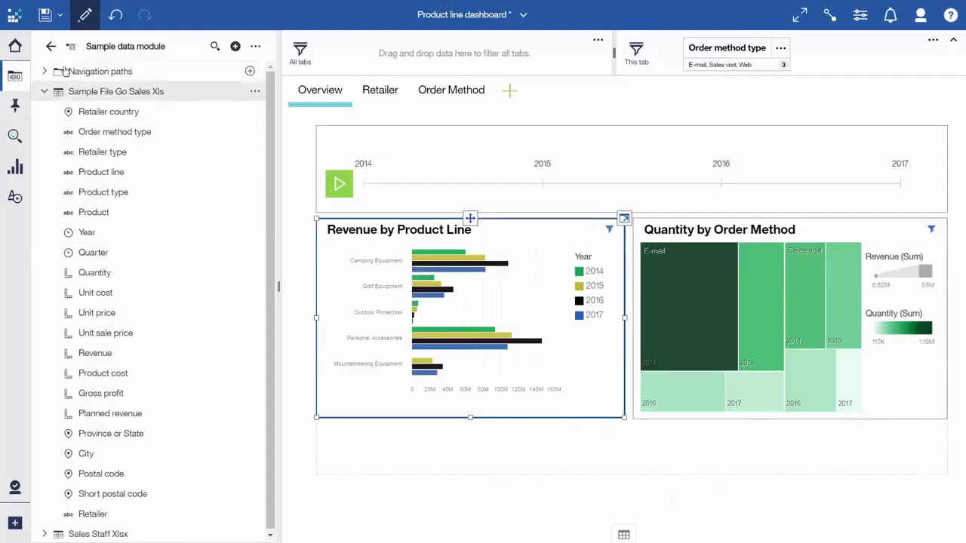
# Save the Product line dashboard and, outside edit mode, drill through from the 2016 Camping Equipment bar to the Global sales report
pyautogui.click(44, 14)
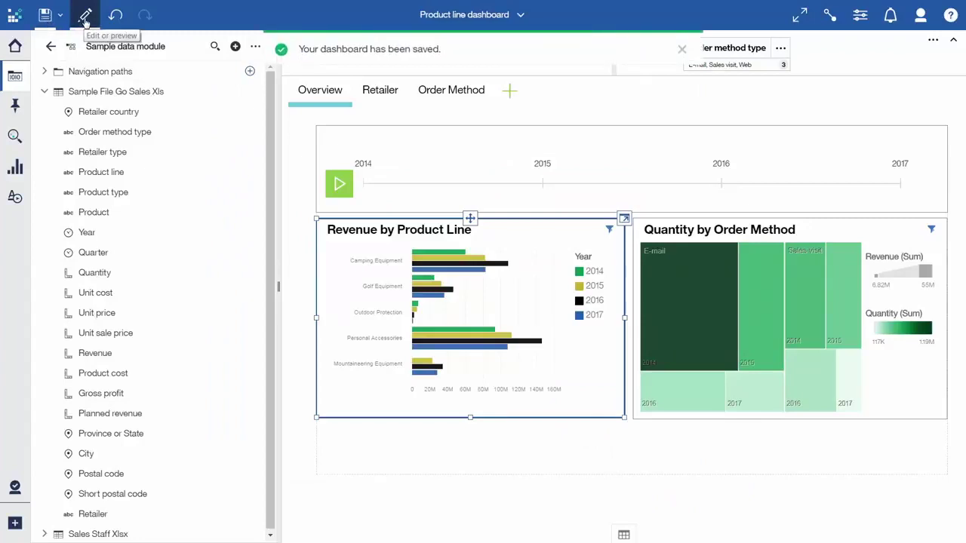
pyautogui.click(85, 16)
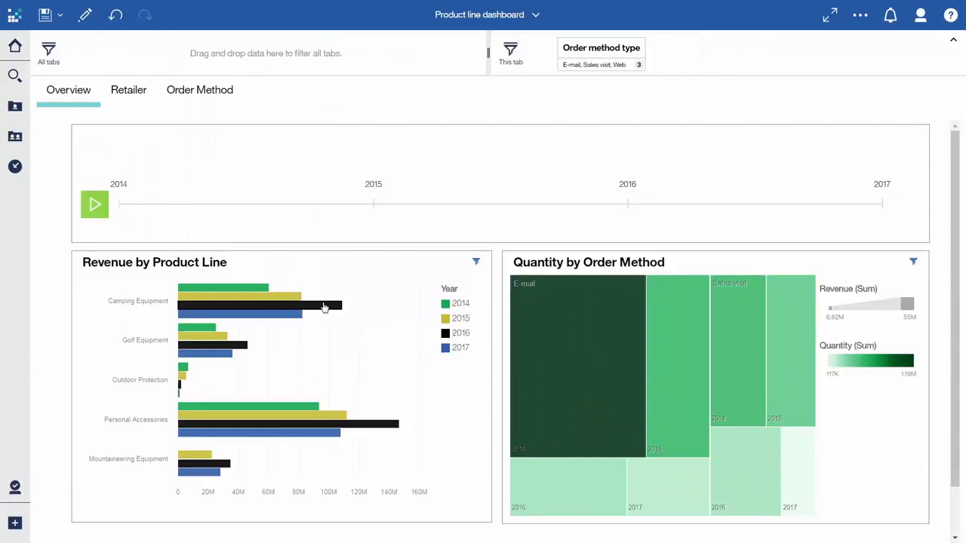
pyautogui.moveTo(324, 307)
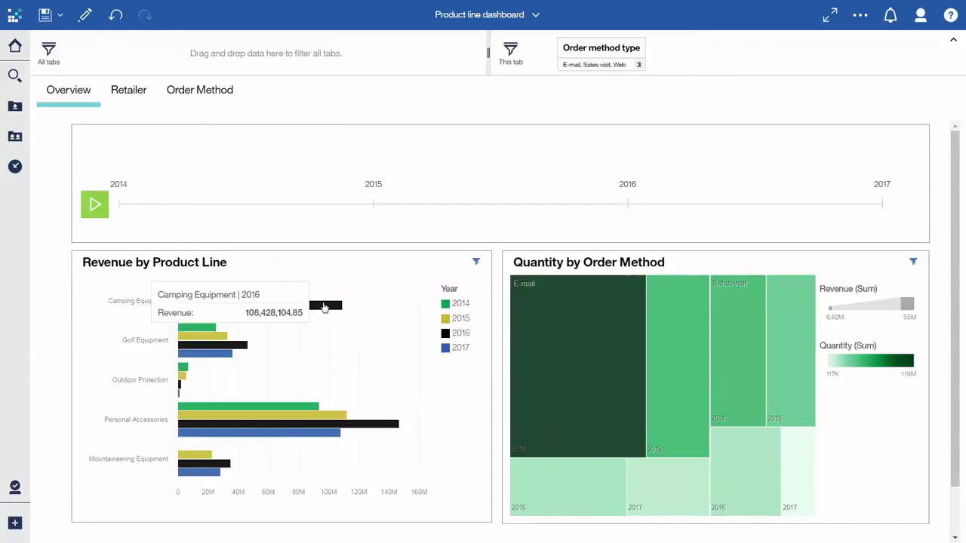
pyautogui.click(324, 307)
pyautogui.click(390, 293)
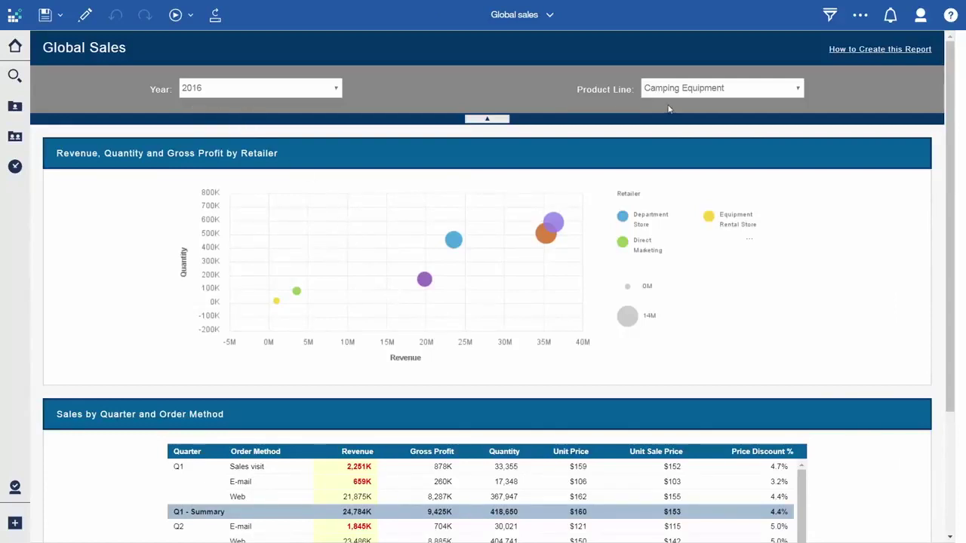
# Examine the order methods listed in the Global sales report's Sales by Quarter and Order Method table
pyautogui.scroll(-3, 949, 110)
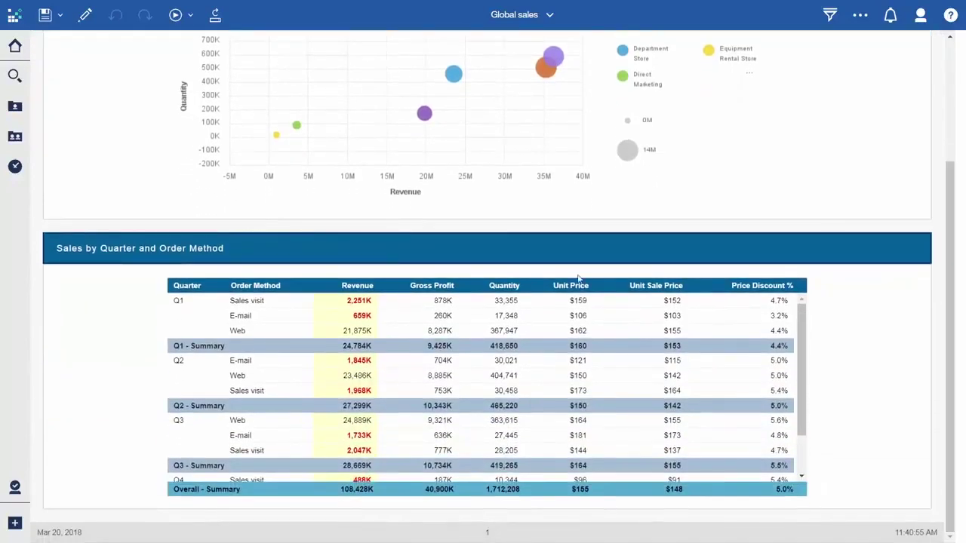
pyautogui.click(279, 315)
pyautogui.click(277, 332)
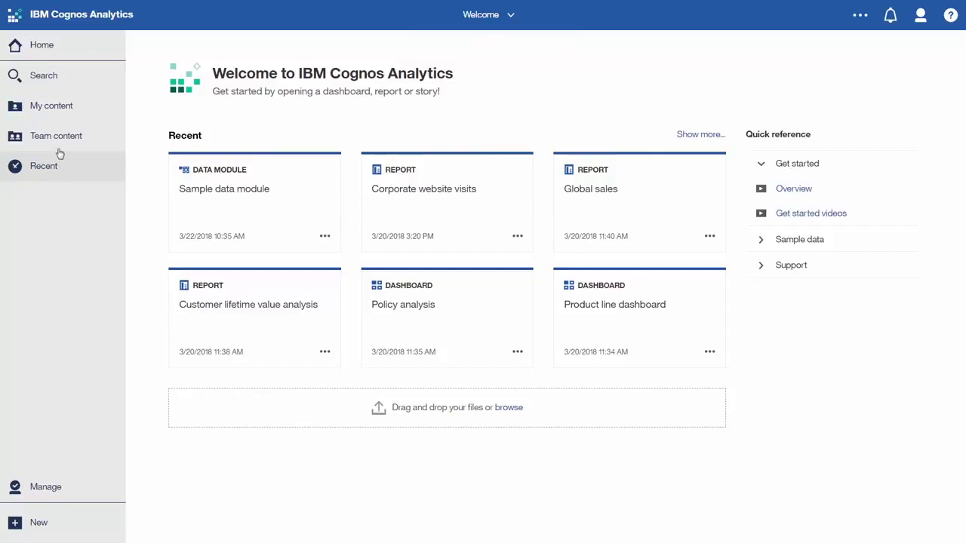
# Open the Customer analysis data module from Samples > Data in the team content and display its sources
pyautogui.click(60, 139)
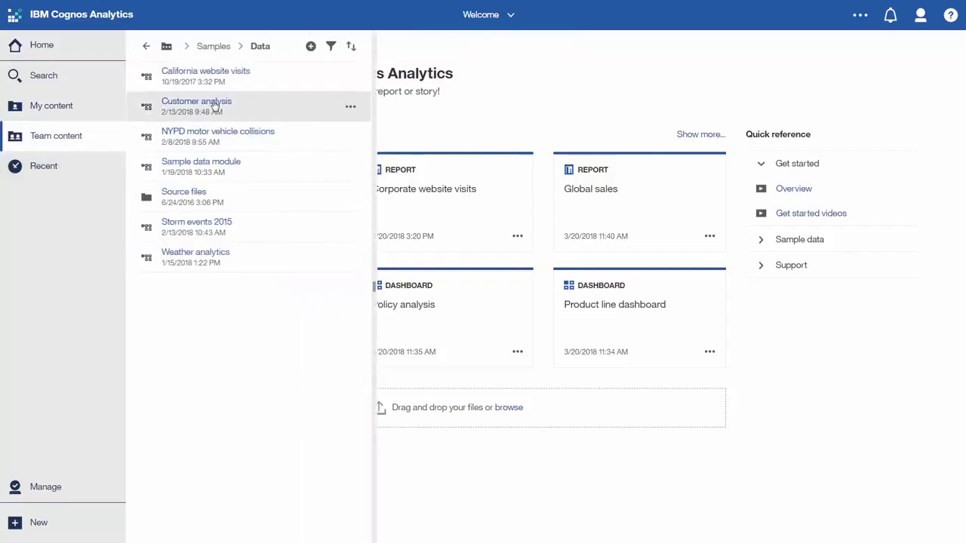
pyautogui.click(212, 111)
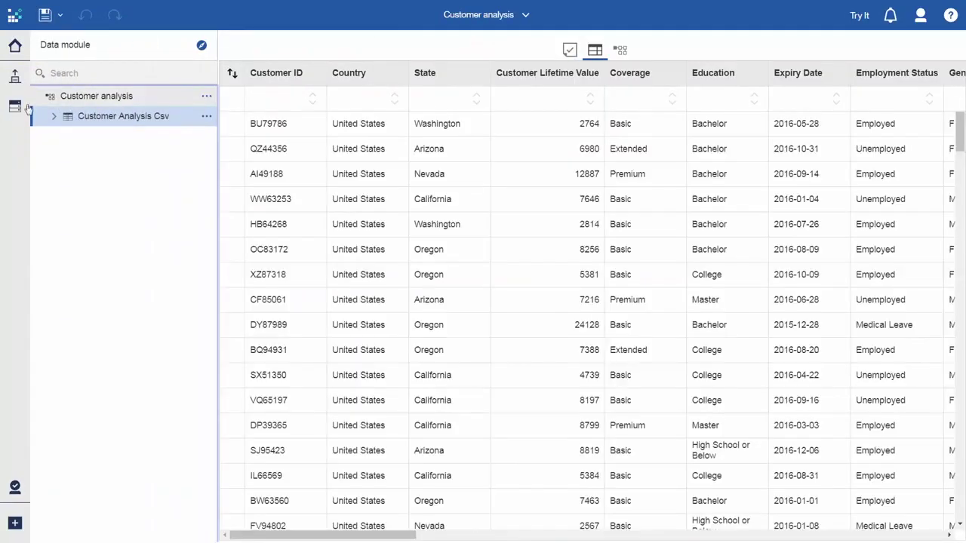
pyautogui.click(15, 107)
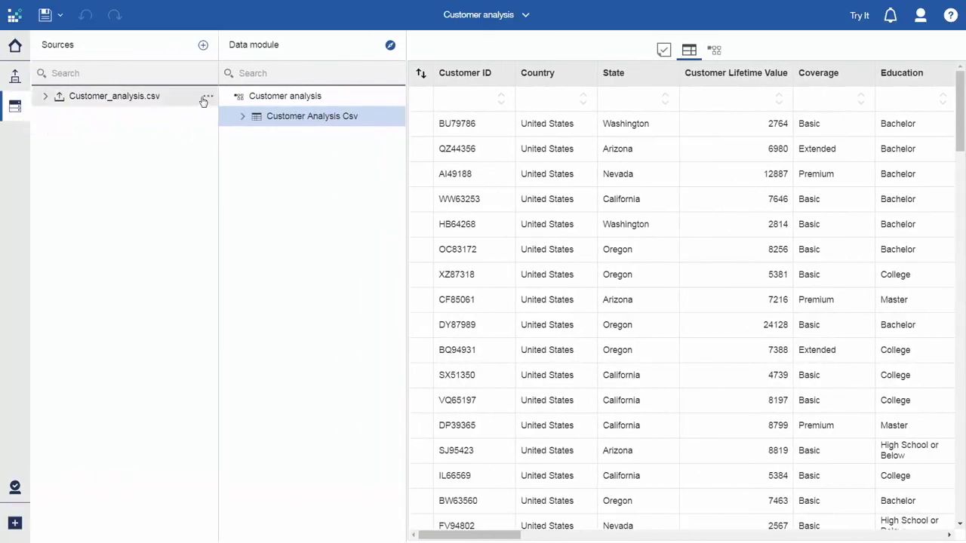
# Relink the Customer_analysis.csv source to the uploaded file Customer_analysis_NEW.csv
pyautogui.click(205, 97)
pyautogui.click(231, 112)
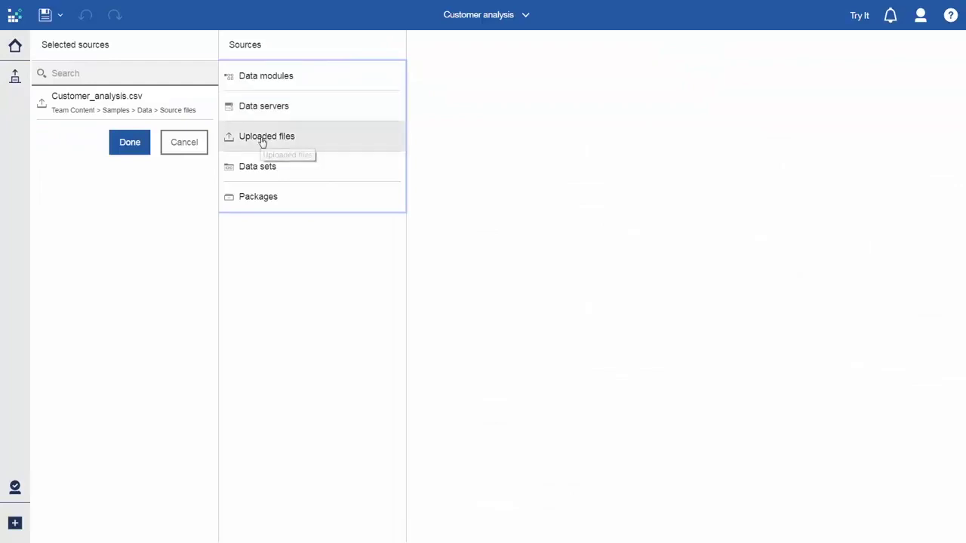
pyautogui.click(261, 142)
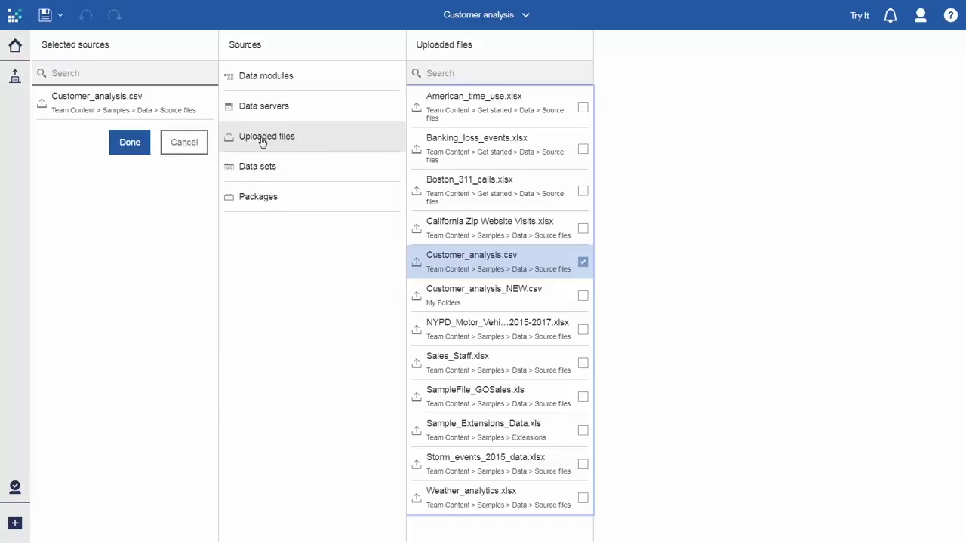
pyautogui.click(583, 296)
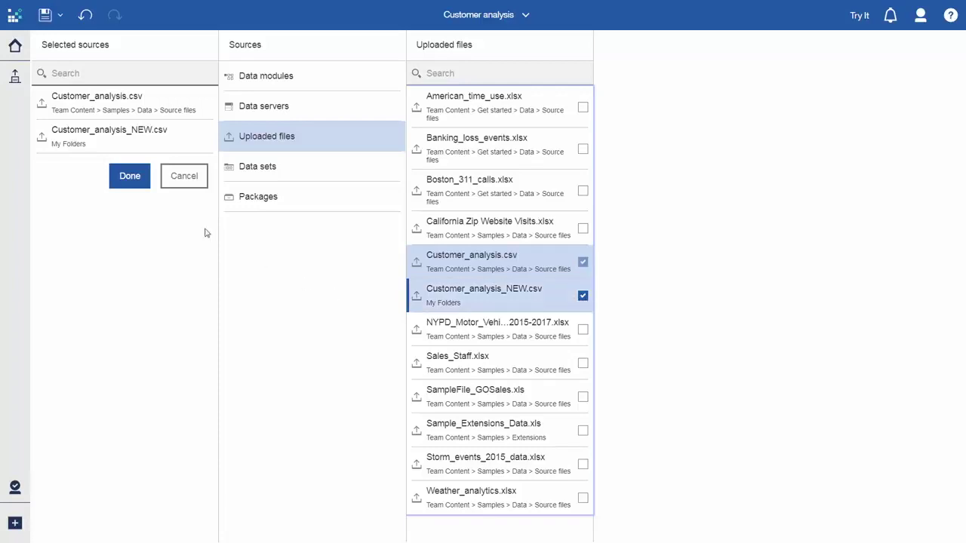
pyautogui.click(129, 178)
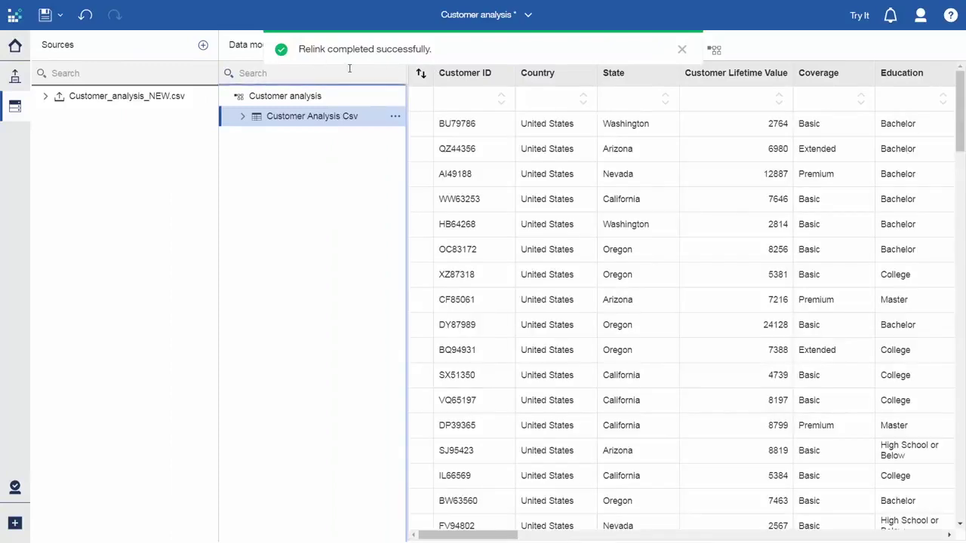
# Review the columns of the Customer Analysis Csv table in the relinked data module and save the module
pyautogui.click(243, 118)
pyautogui.moveTo(402, 143); pyautogui.dragTo(406, 344)
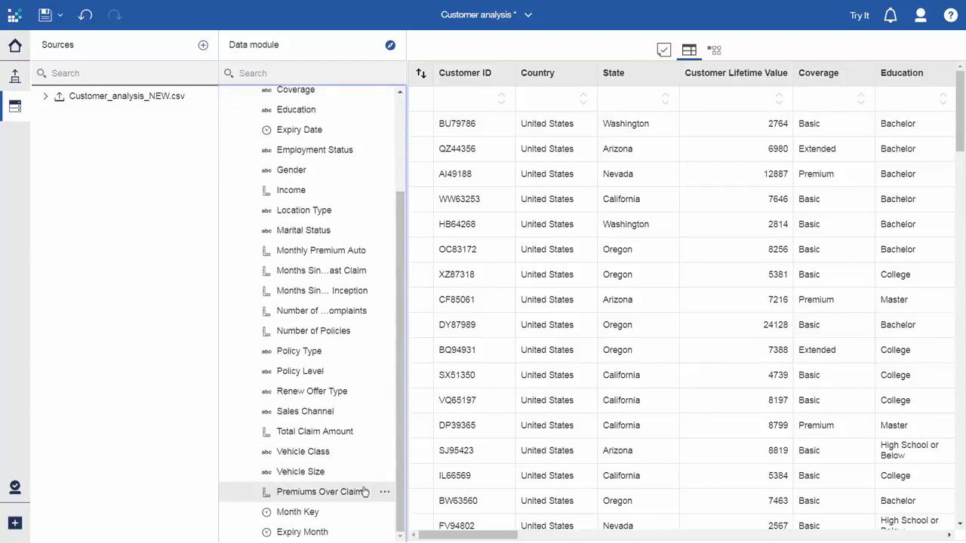
pyautogui.click(44, 15)
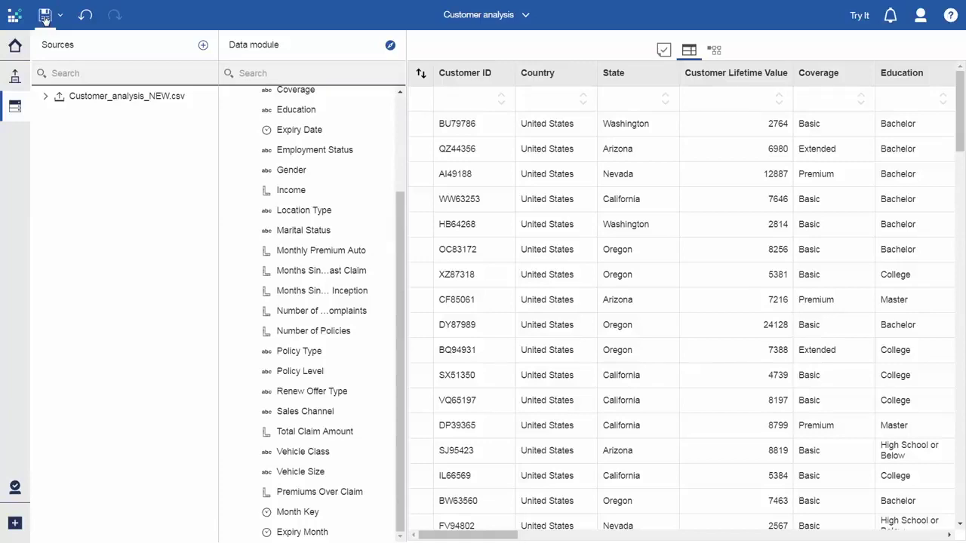